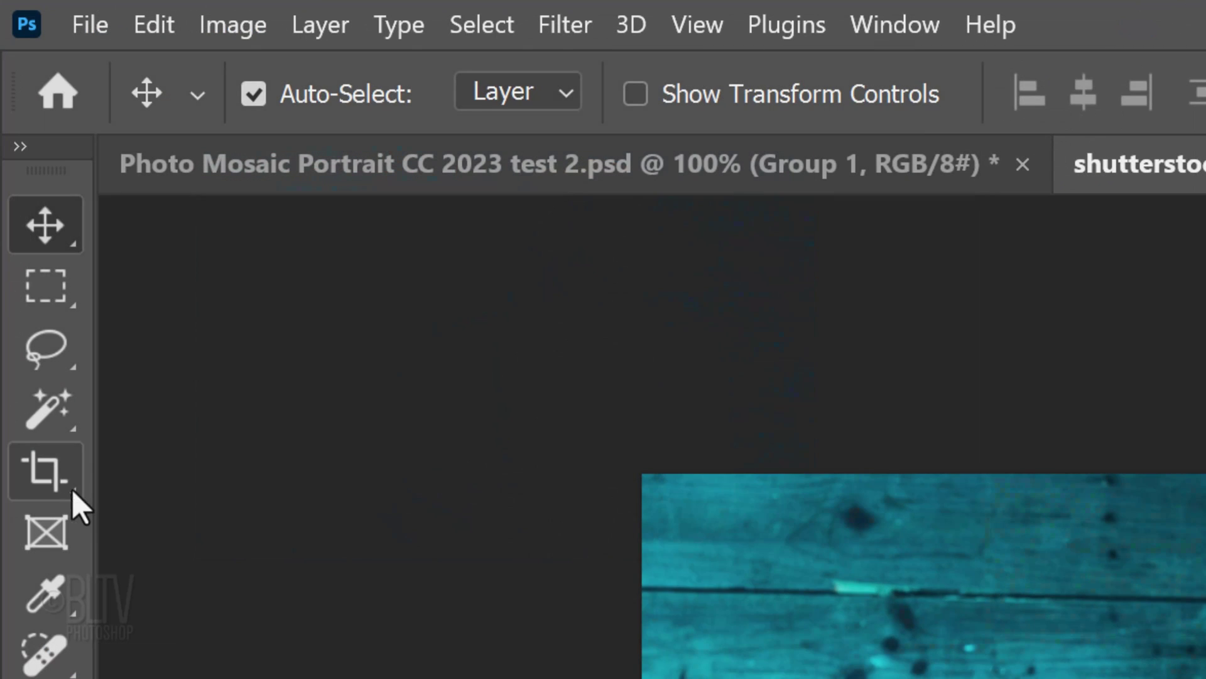
Step: Set the Crop tool to W x H x Resolution: no width, 1800 px height, 150 px/in
{"action": "left_click", "coordinate": [16, 145]}
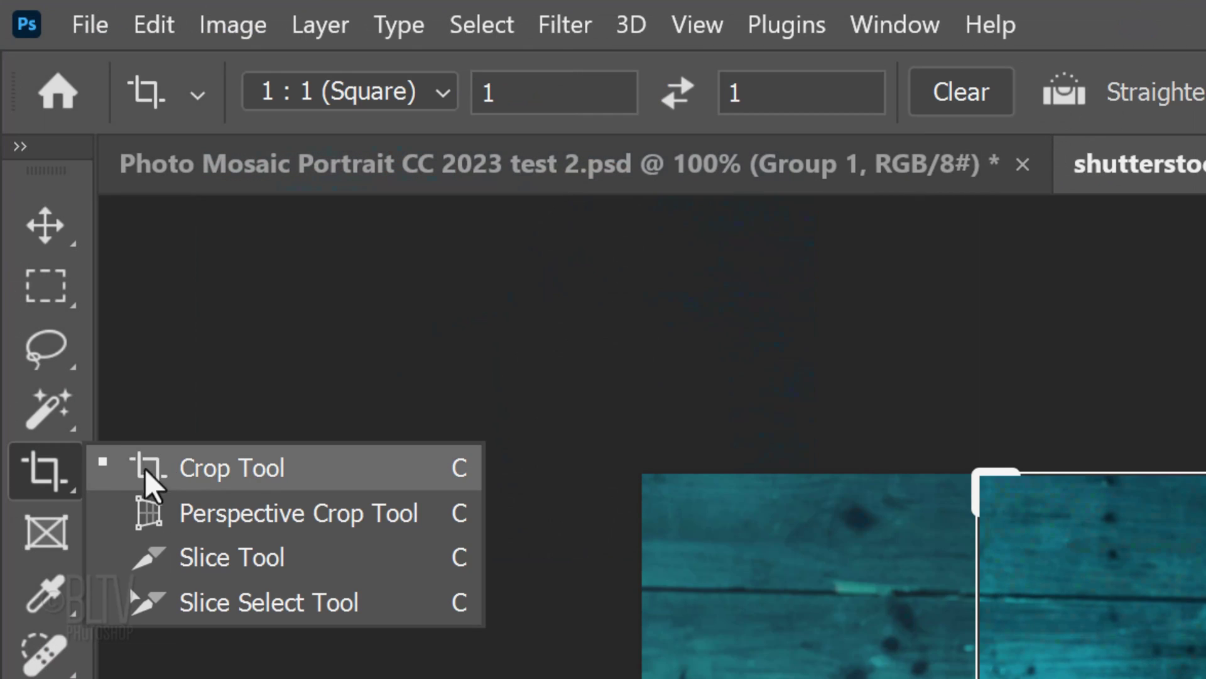
{"action": "left_click", "coordinate": [264, 485]}
{"action": "left_click", "coordinate": [443, 92]}
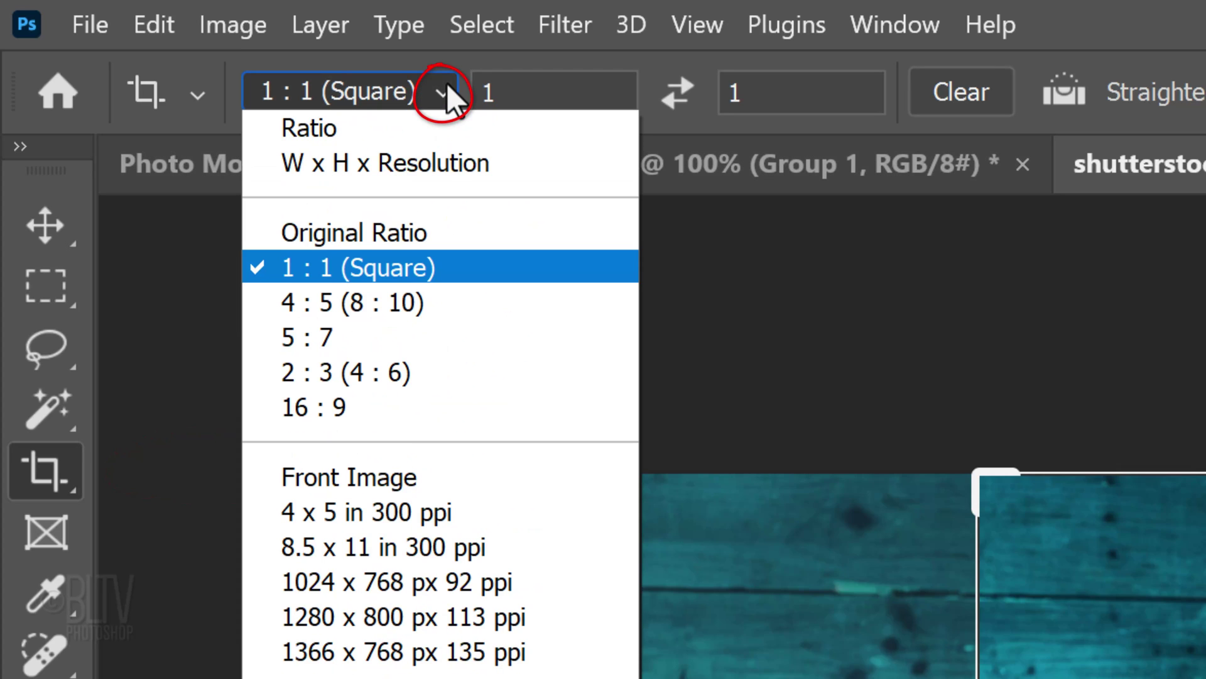
{"action": "left_click", "coordinate": [384, 162]}
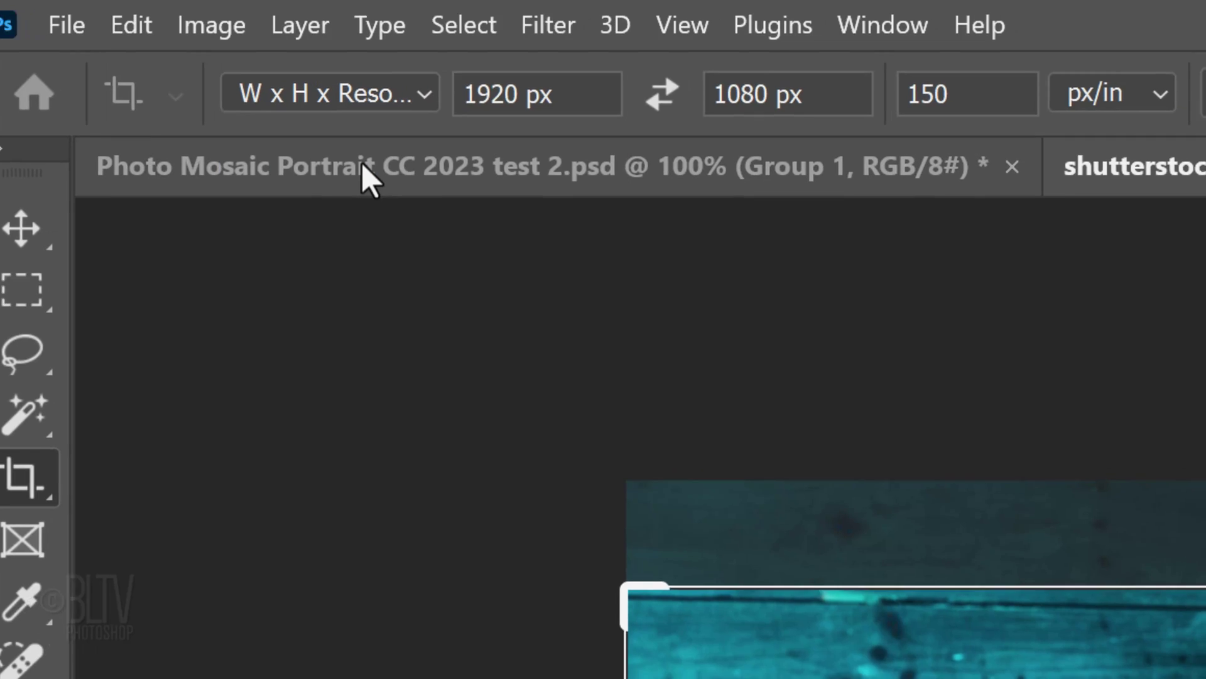
{"action": "left_click", "coordinate": [1037, 134]}
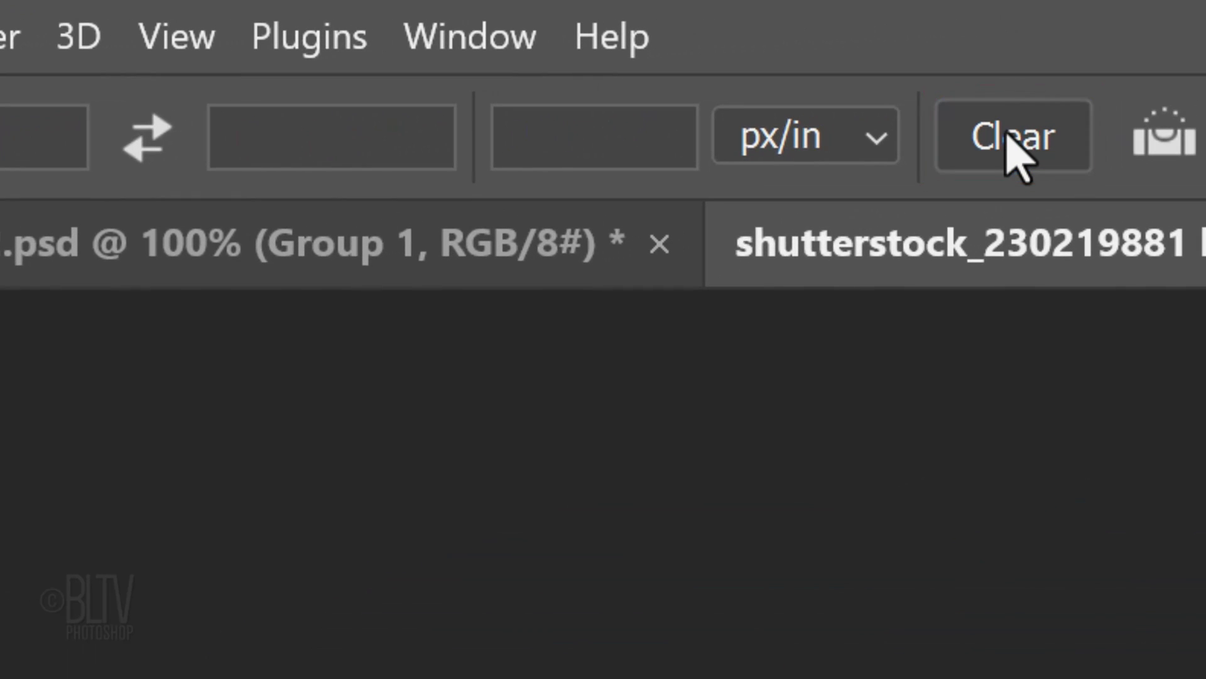
{"action": "left_click", "coordinate": [331, 135]}
{"action": "type", "text": "1800 px"}
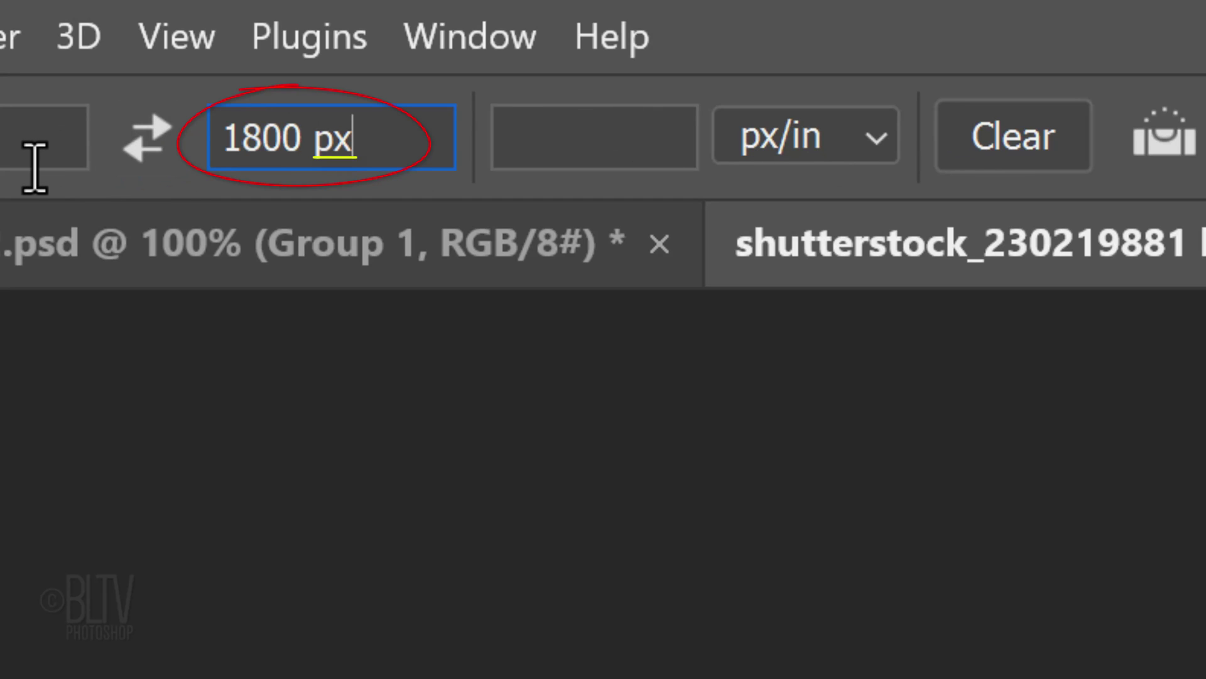
{"action": "left_click", "coordinate": [617, 132]}
{"action": "type", "text": "15"}
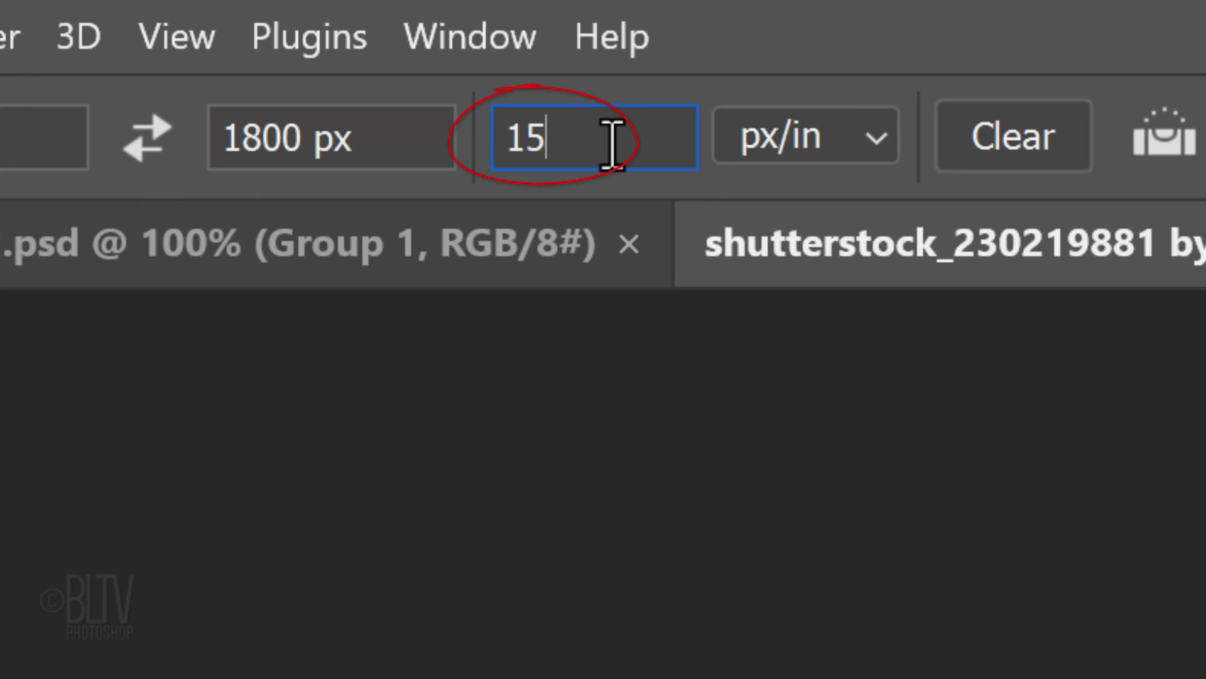
{"action": "type", "text": "0"}
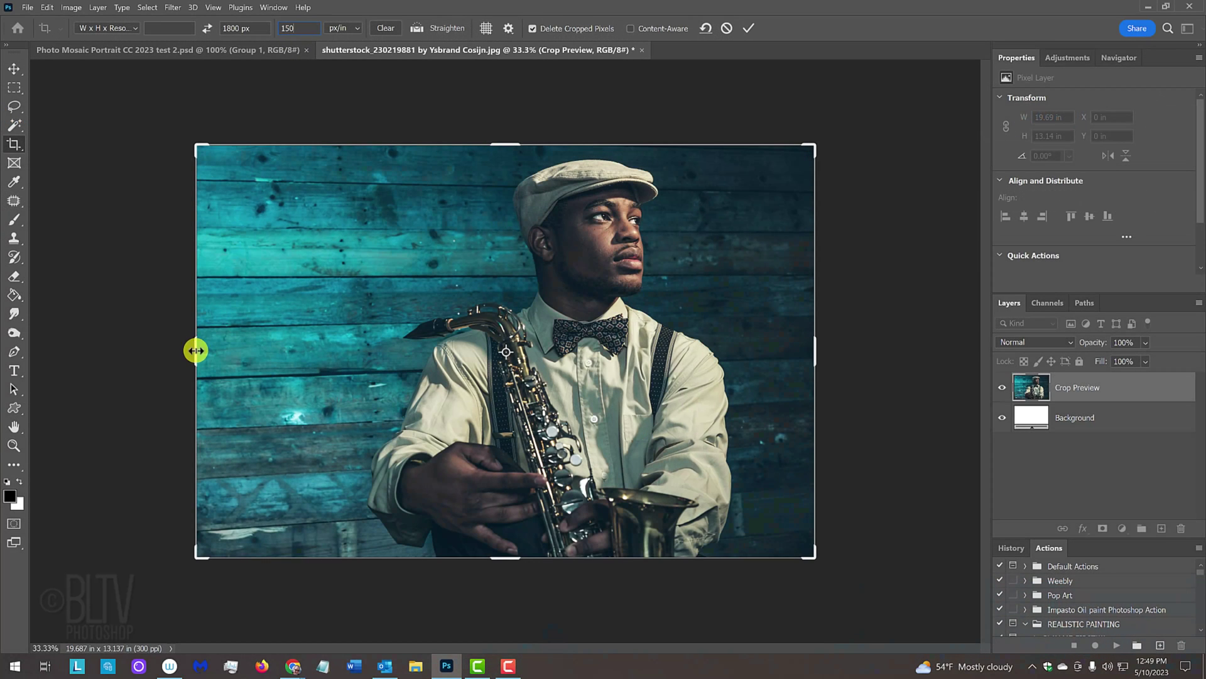
Step: Pull the crop edges in around the saxophonist and commit the 150 ppi crop
{"action": "left_click_drag", "start_coordinate": [194, 350], "coordinate": [289, 345]}
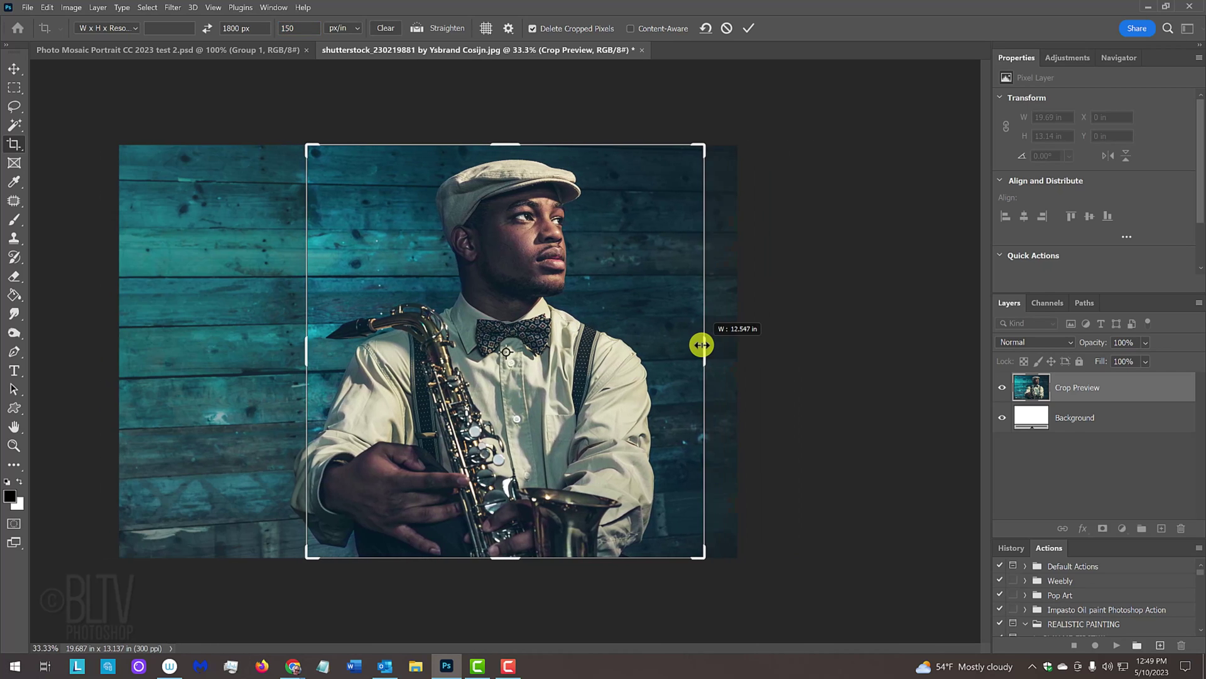
{"action": "left_click_drag", "start_coordinate": [719, 346], "coordinate": [690, 347]}
{"action": "left_click_drag", "start_coordinate": [503, 557], "coordinate": [497, 530]}
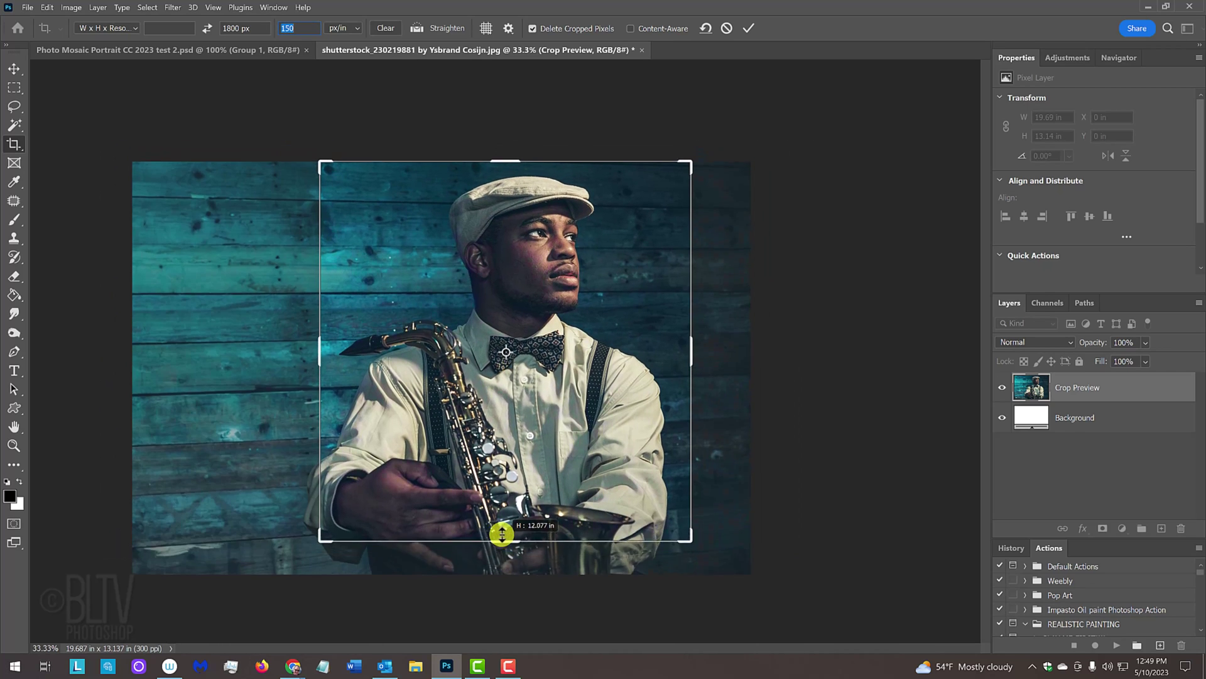
{"action": "left_click_drag", "start_coordinate": [512, 167], "coordinate": [516, 165]}
{"action": "key", "text": "Return"}
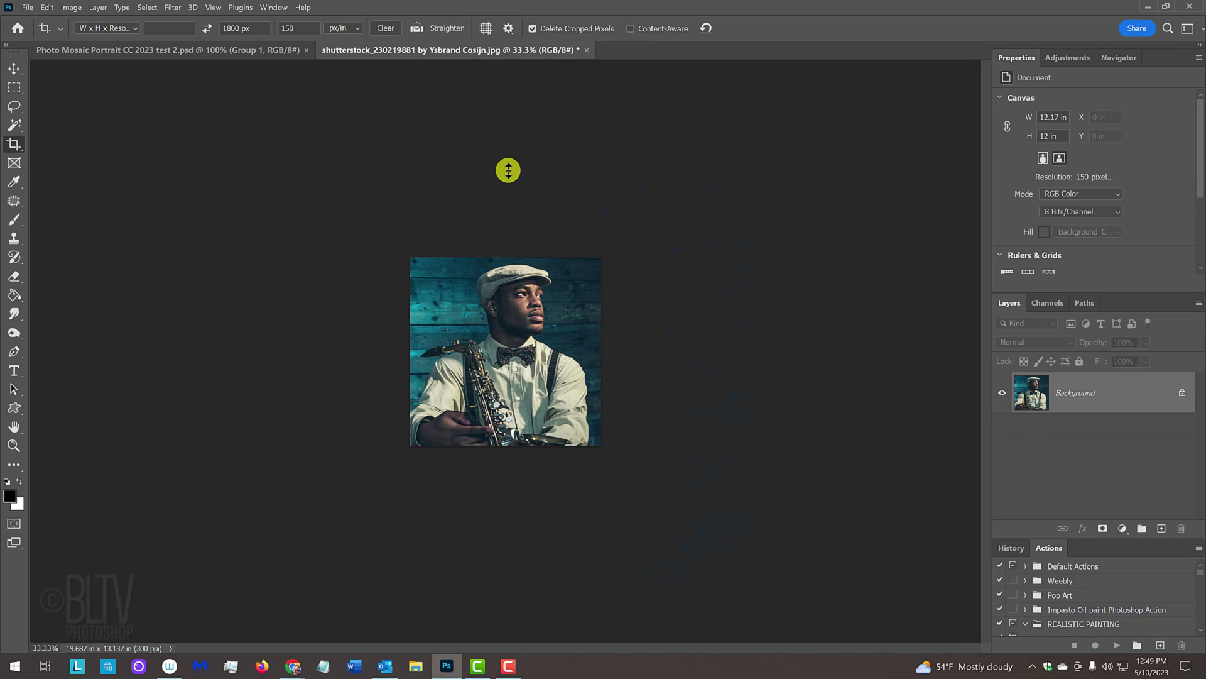
{"action": "key", "text": "ctrl+plus"}
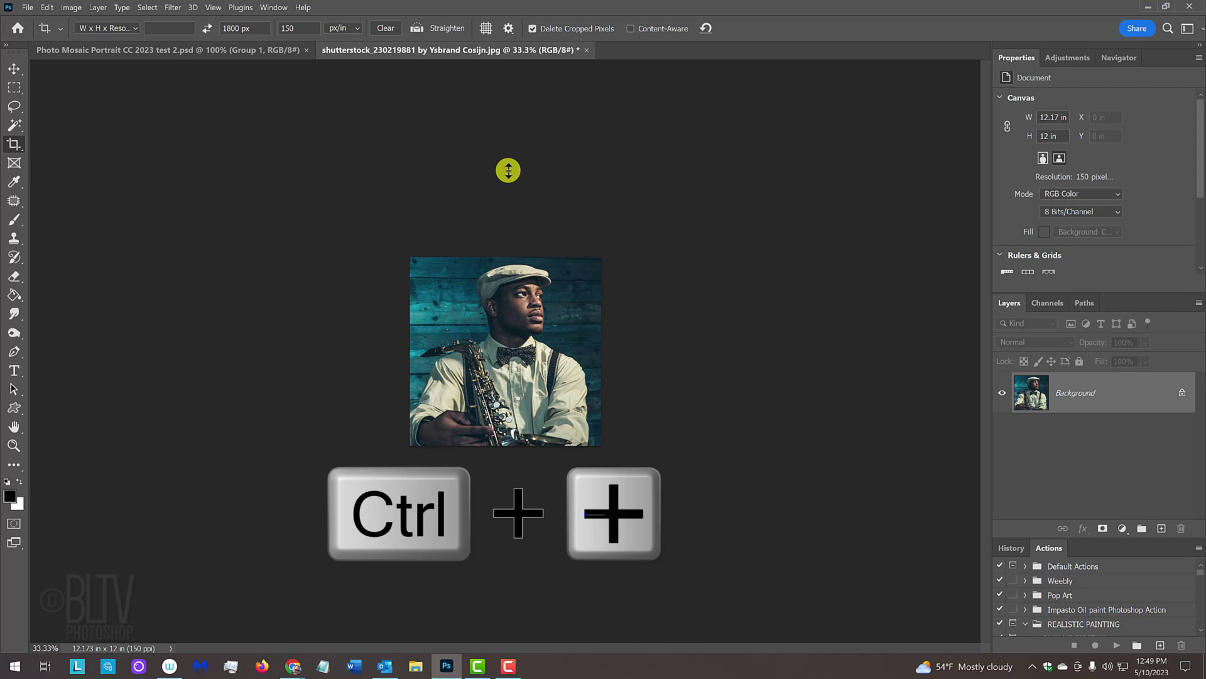
{"action": "key", "text": "ctrl+plus"}
{"action": "key", "text": "ctrl+plus"}
{"action": "key", "text": "ctrl+plus"}
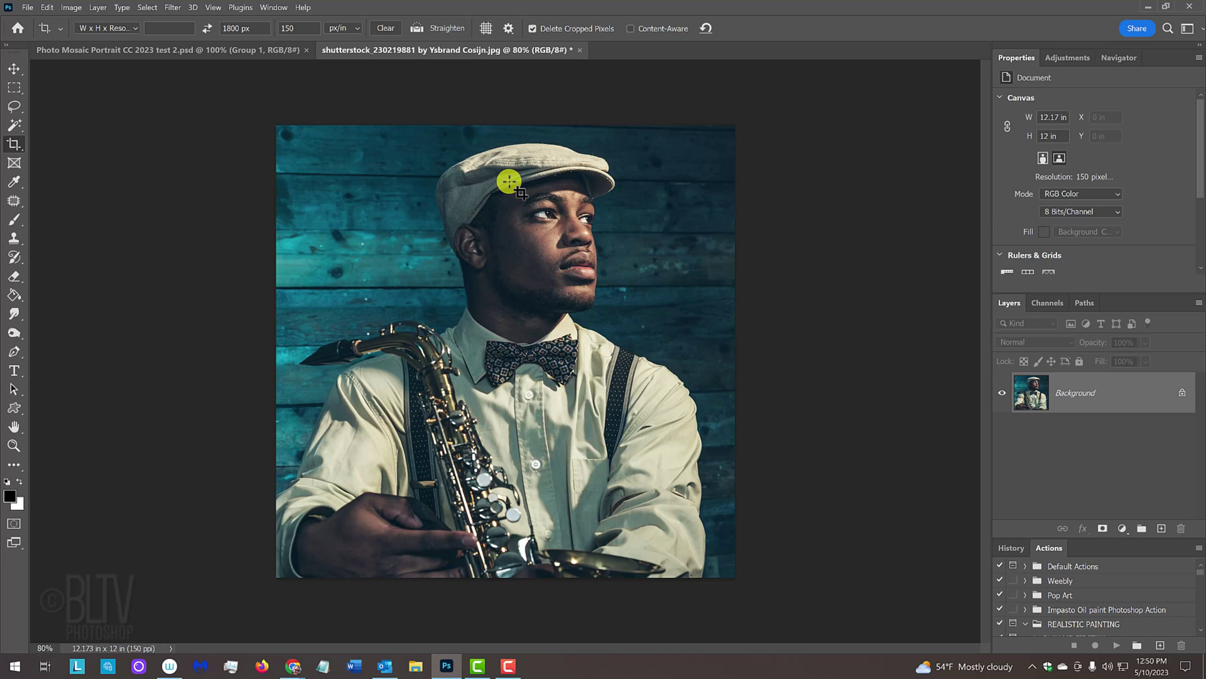
{"action": "key", "text": "ctrl+0"}
{"action": "key", "text": "ctrl+1"}
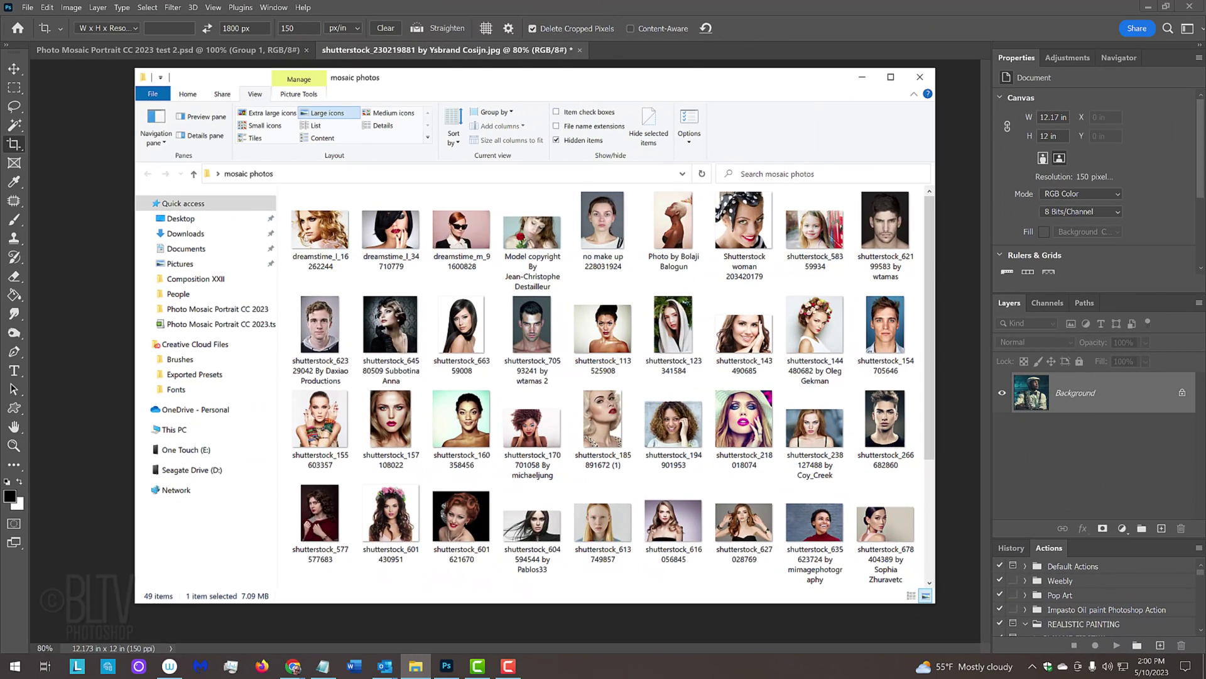
{"action": "left_click_drag", "start_coordinate": [928, 437], "coordinate": [909, 570]}
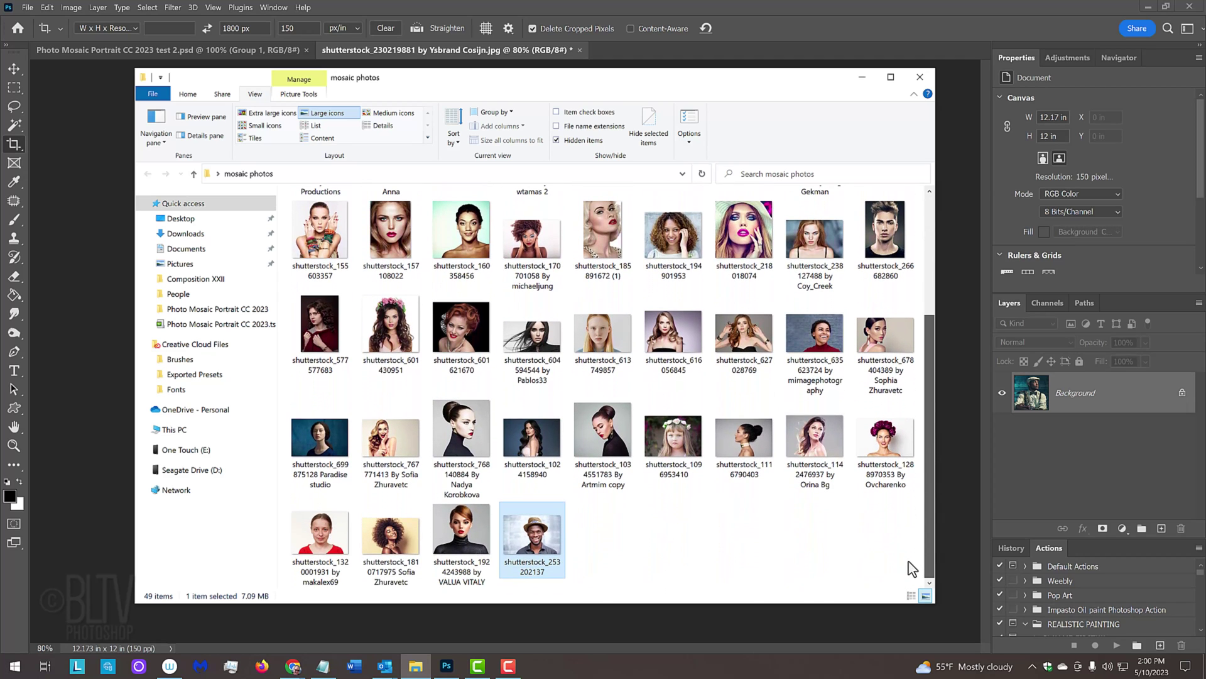
{"action": "left_click_drag", "start_coordinate": [911, 575], "coordinate": [928, 410]}
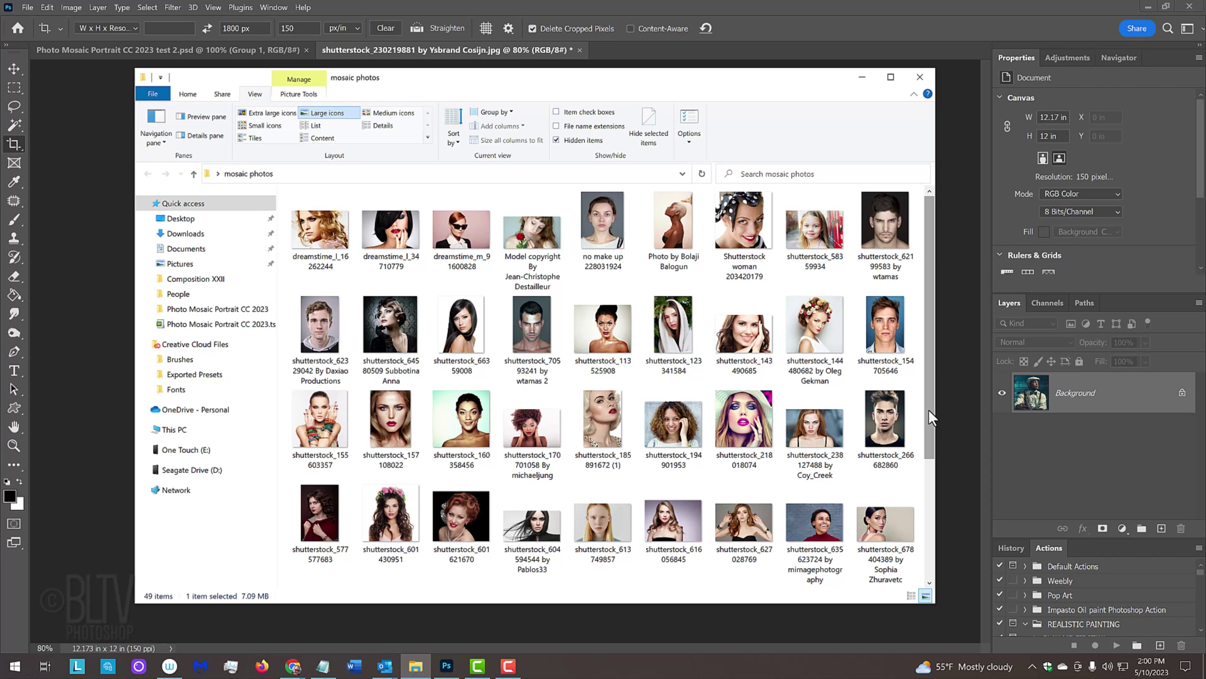
Step: Start a Contact Sheet II using the Desktop 'mosaic photos' folder as source images
{"action": "left_click", "coordinate": [860, 76]}
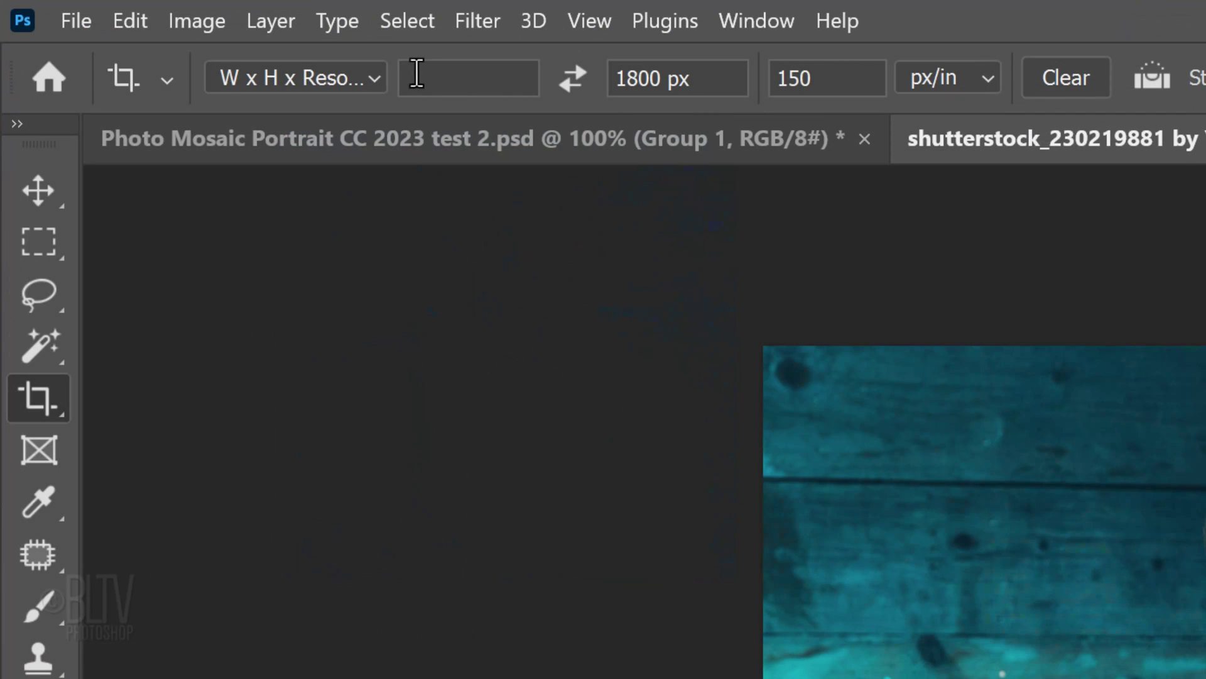
{"action": "left_click", "coordinate": [75, 22]}
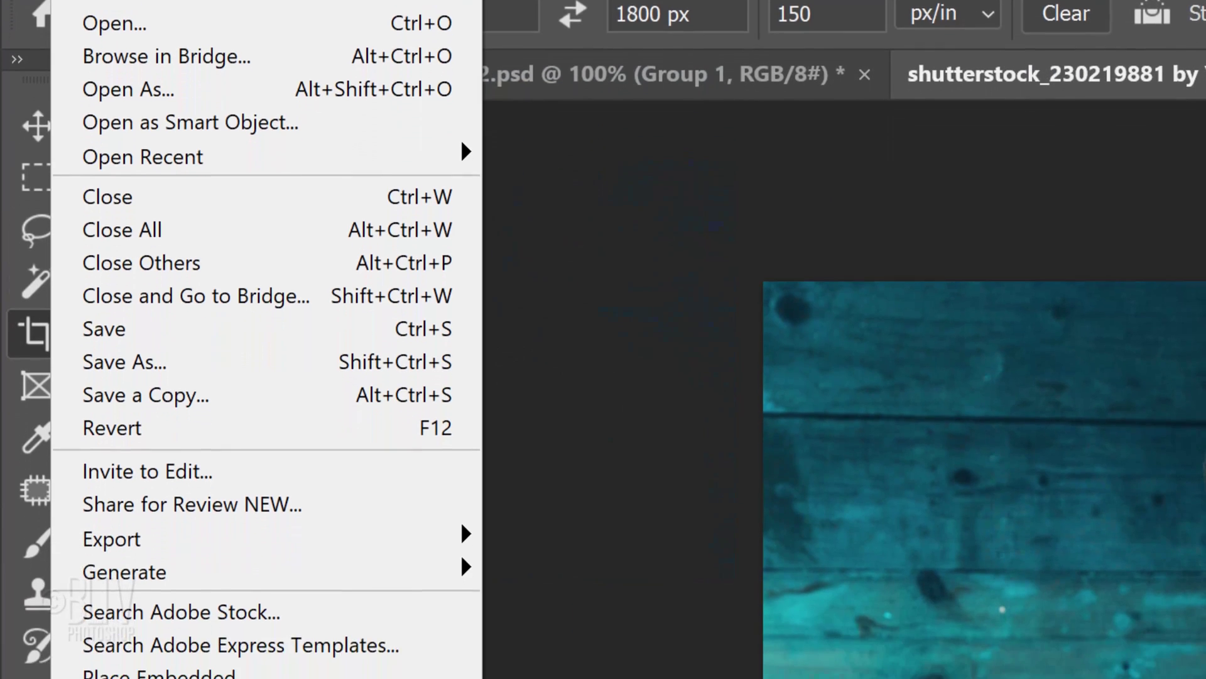
{"action": "mouse_move", "coordinate": [128, 337]}
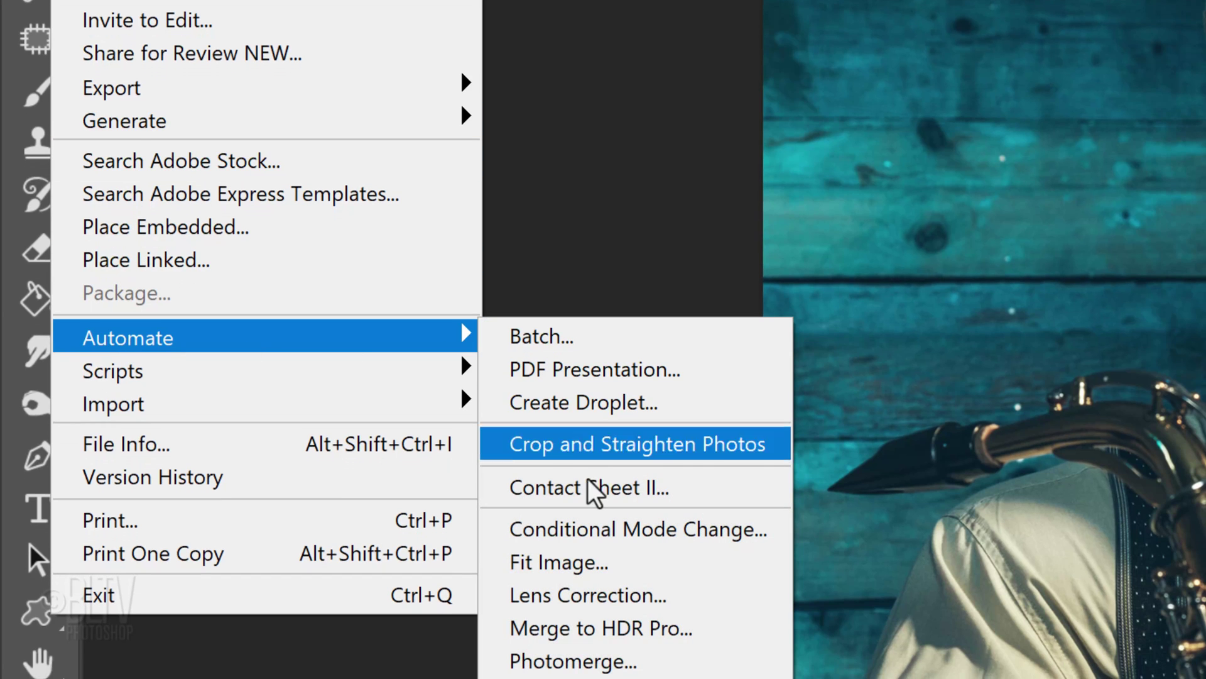
{"action": "left_click", "coordinate": [590, 488]}
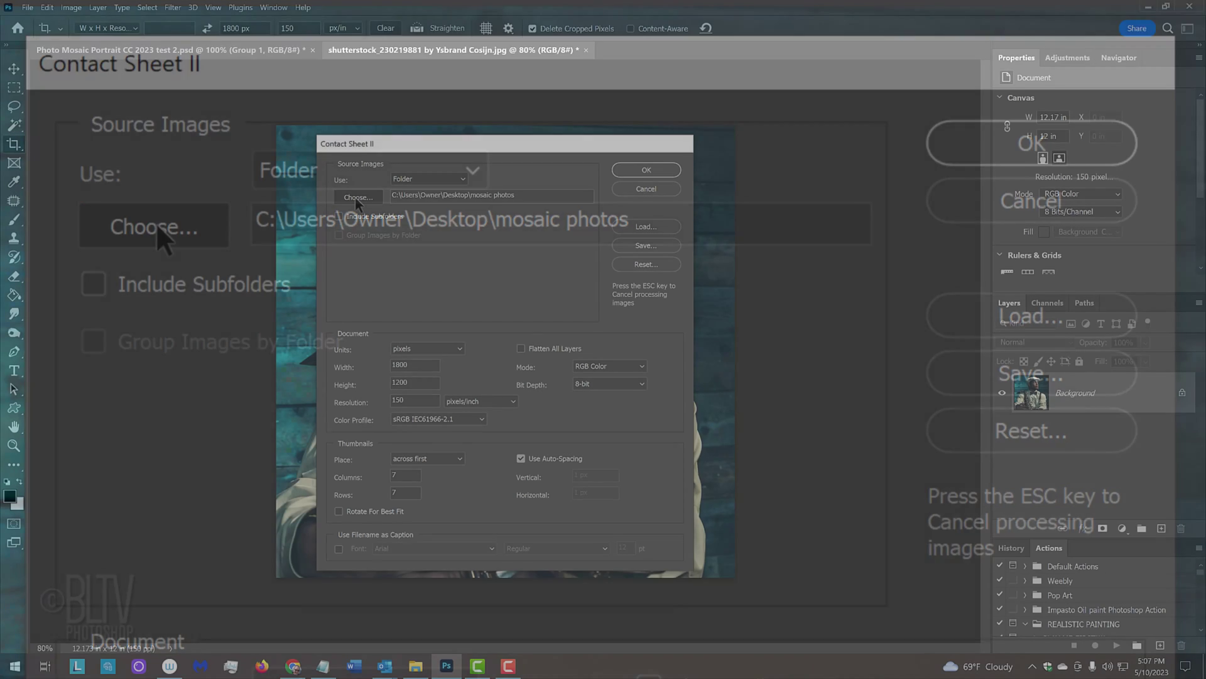
{"action": "left_click", "coordinate": [156, 223]}
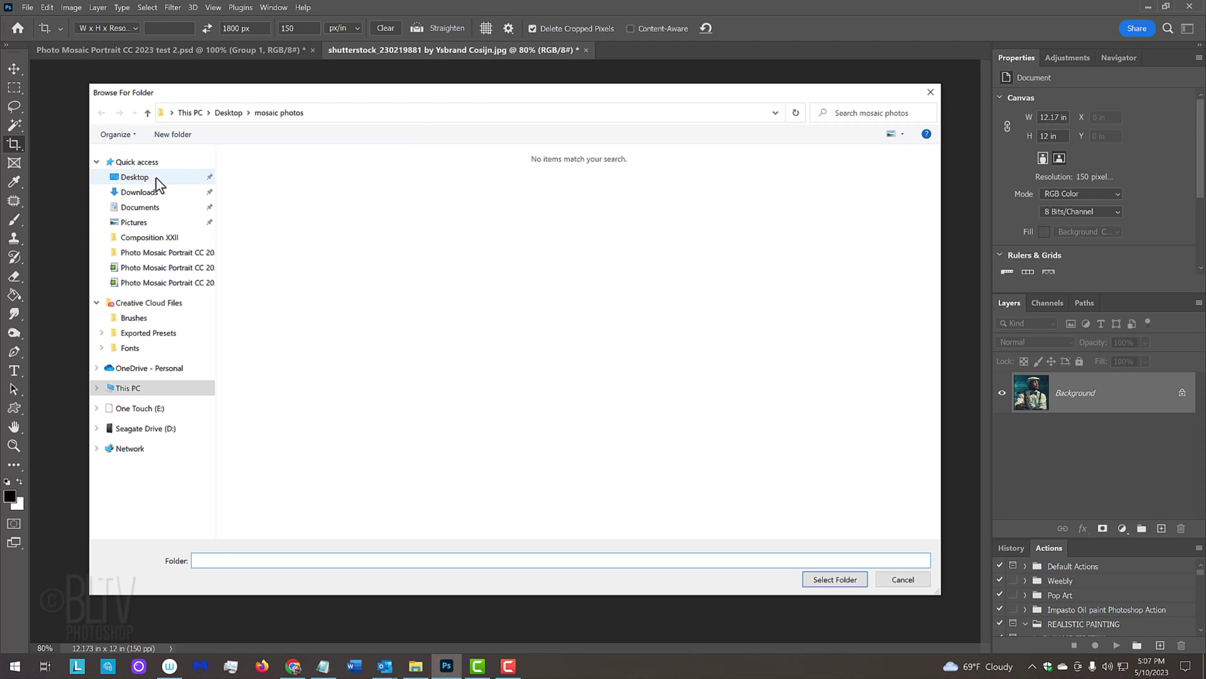
{"action": "left_click", "coordinate": [155, 178]}
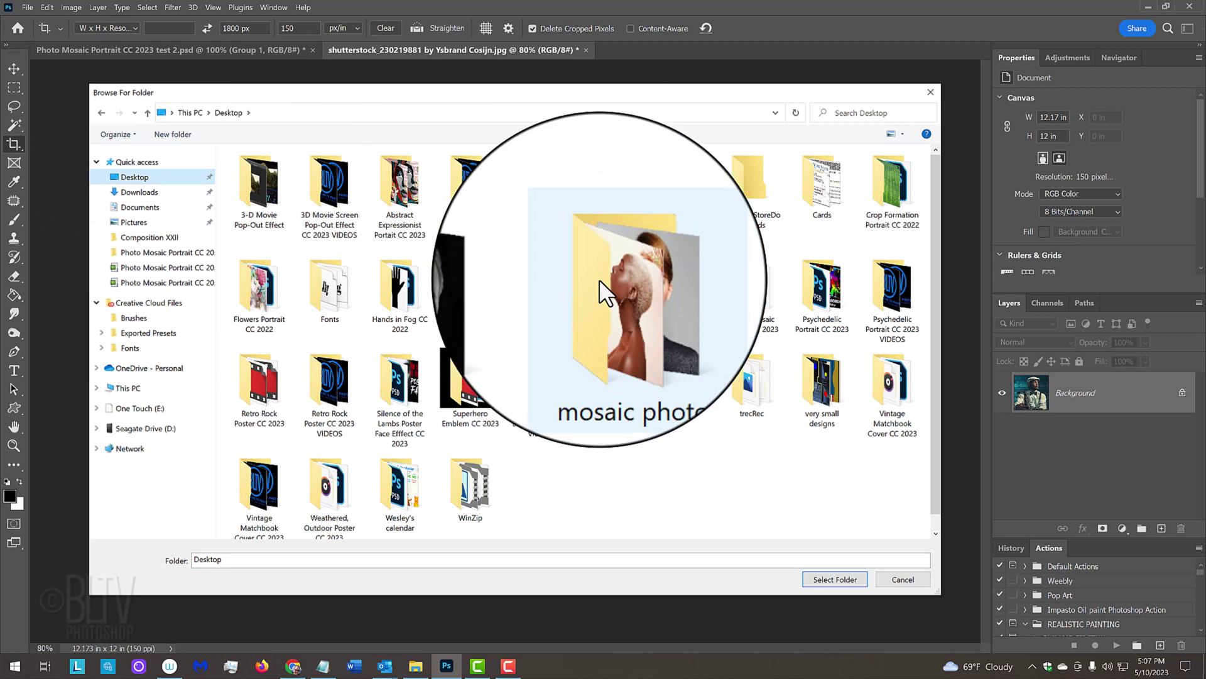
{"action": "left_click", "coordinate": [603, 280]}
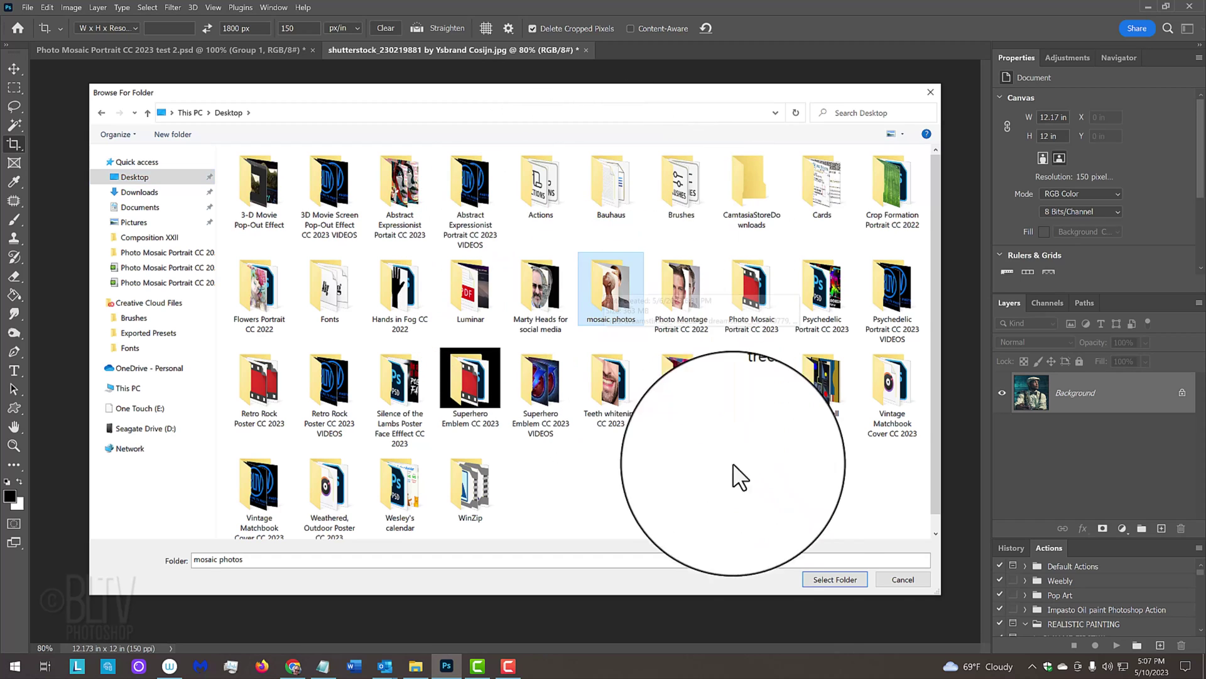
{"action": "left_click", "coordinate": [836, 578]}
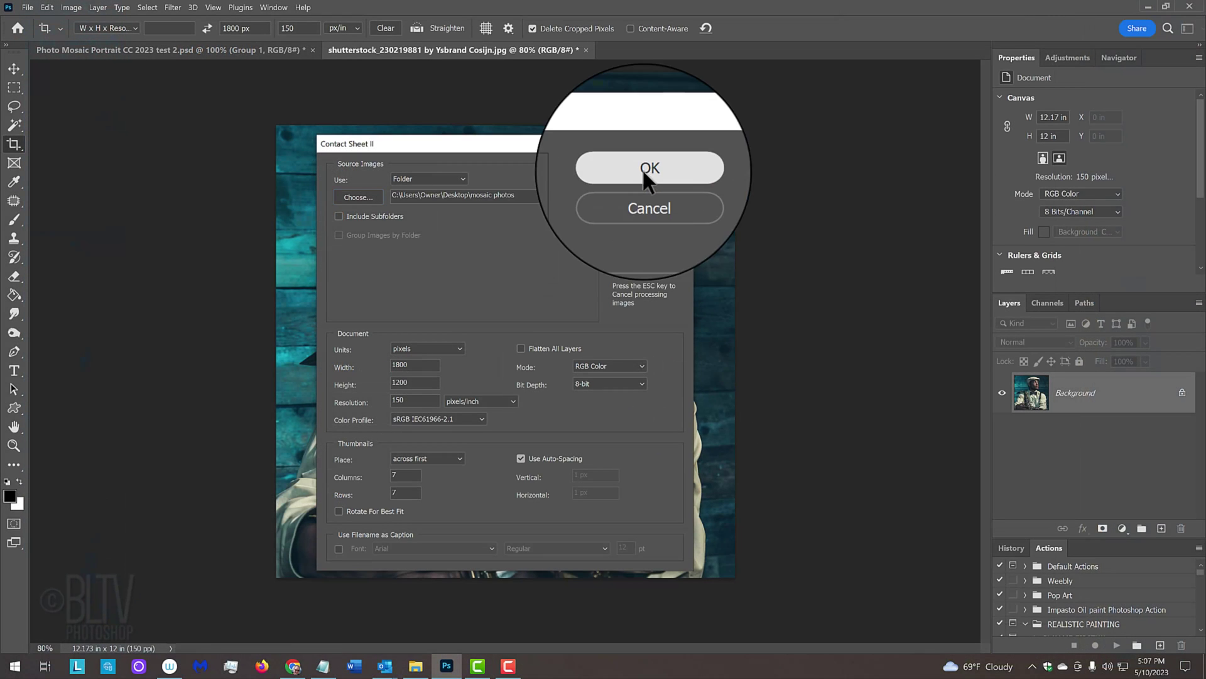
Step: Generate the 7 × 7 contact sheet at 1800 × 1200 px and 150 ppi
{"action": "left_click", "coordinate": [642, 172]}
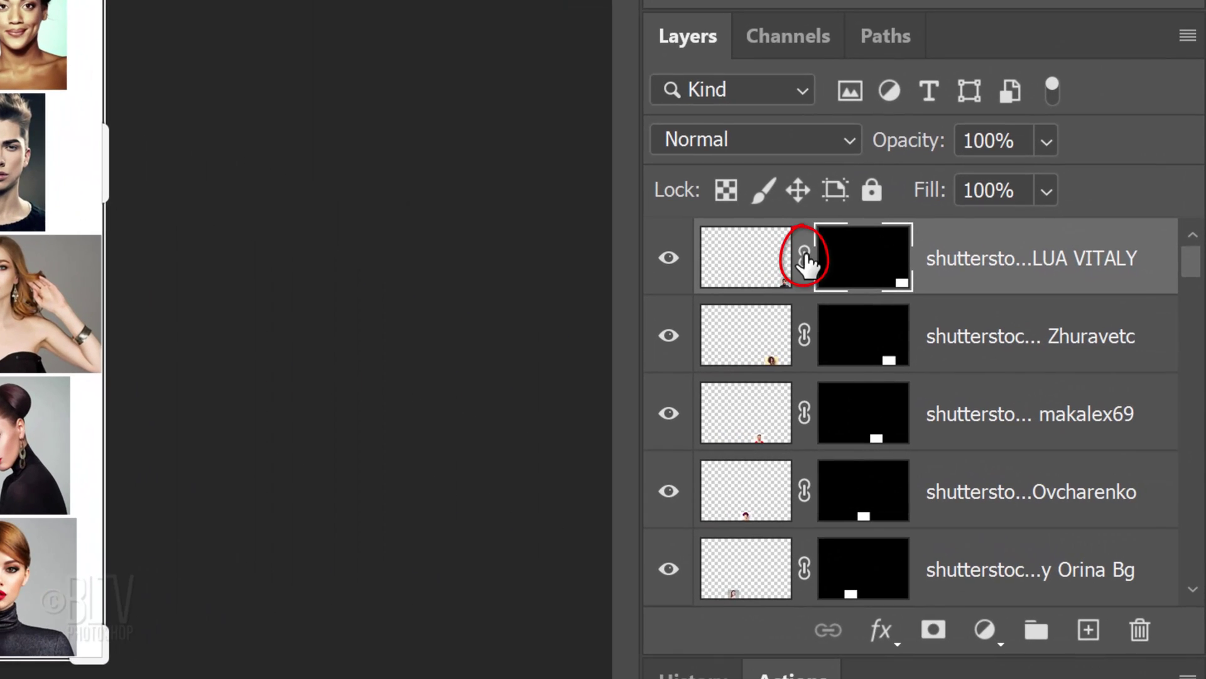
Step: Break the image–mask link on each portrait layer, working down the Layers panel to Background
{"action": "left_click", "coordinate": [805, 257]}
{"action": "left_click", "coordinate": [804, 335]}
{"action": "left_click", "coordinate": [804, 414]}
{"action": "left_click", "coordinate": [803, 490]}
{"action": "left_click", "coordinate": [804, 568]}
{"action": "left_click_drag", "start_coordinate": [1189, 264], "coordinate": [1190, 429]}
{"action": "left_click", "coordinate": [804, 269]}
{"action": "left_click", "coordinate": [804, 345]}
{"action": "left_click", "coordinate": [804, 423]}
{"action": "left_click", "coordinate": [805, 501]}
{"action": "left_click", "coordinate": [804, 579]}
{"action": "left_click", "coordinate": [804, 426]}
{"action": "left_click", "coordinate": [804, 326]}
{"action": "left_click", "coordinate": [804, 404]}
{"action": "left_click", "coordinate": [804, 481]}
{"action": "left_click", "coordinate": [804, 559]}
{"action": "left_click", "coordinate": [804, 342]}
{"action": "left_click", "coordinate": [804, 404]}
{"action": "left_click", "coordinate": [805, 481]}
{"action": "left_click", "coordinate": [803, 559]}
{"action": "scroll", "coordinate": [1103, 472], "scroll_direction": "down", "scroll_amount": 5}
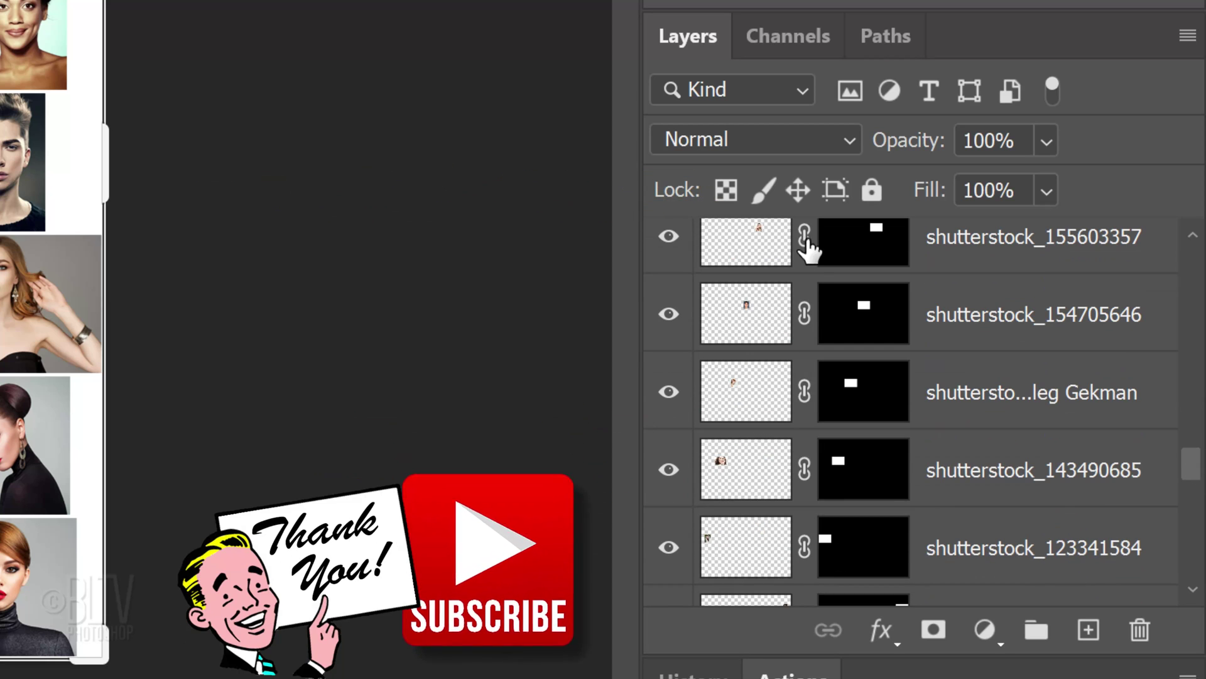
{"action": "left_click", "coordinate": [804, 236]}
{"action": "left_click", "coordinate": [804, 544]}
{"action": "scroll", "coordinate": [830, 377], "scroll_direction": "down", "scroll_amount": 5}
{"action": "left_click", "coordinate": [804, 318]}
{"action": "left_click", "coordinate": [803, 473]}
{"action": "left_click_drag", "start_coordinate": [1190, 499], "coordinate": [1178, 519]}
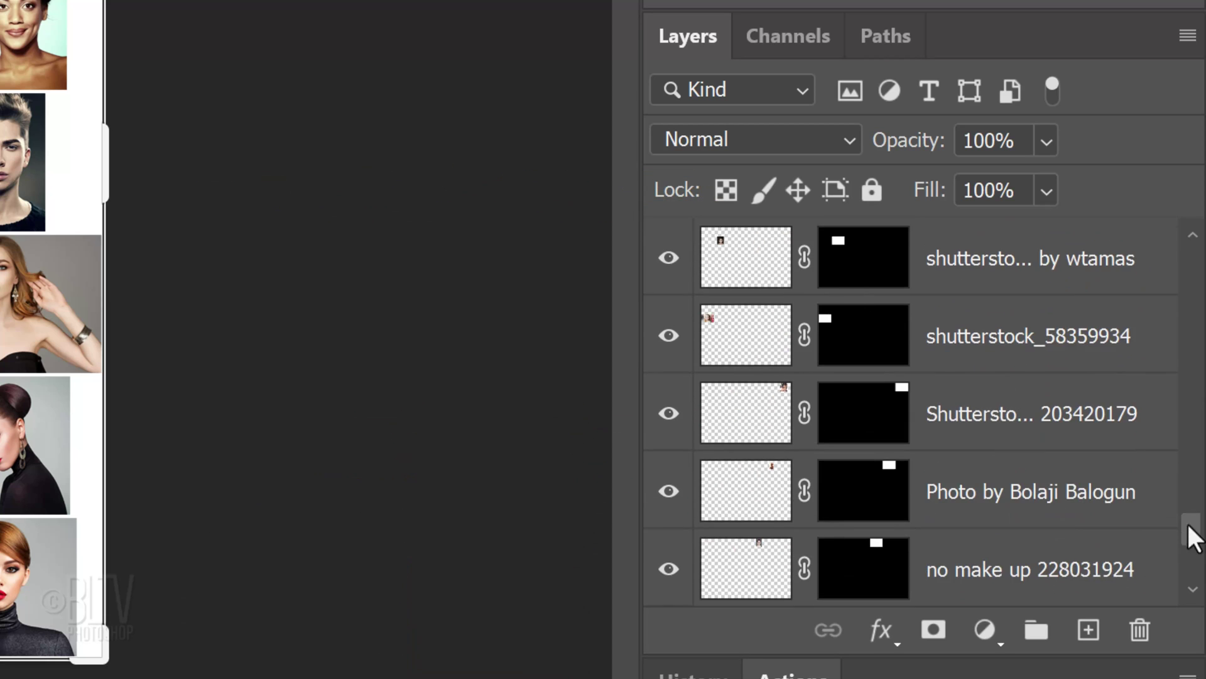
{"action": "left_click", "coordinate": [805, 256]}
{"action": "left_click", "coordinate": [803, 337]}
{"action": "left_click", "coordinate": [804, 417]}
{"action": "scroll", "coordinate": [867, 566], "scroll_direction": "down", "scroll_amount": 5}
{"action": "left_click", "coordinate": [804, 258]}
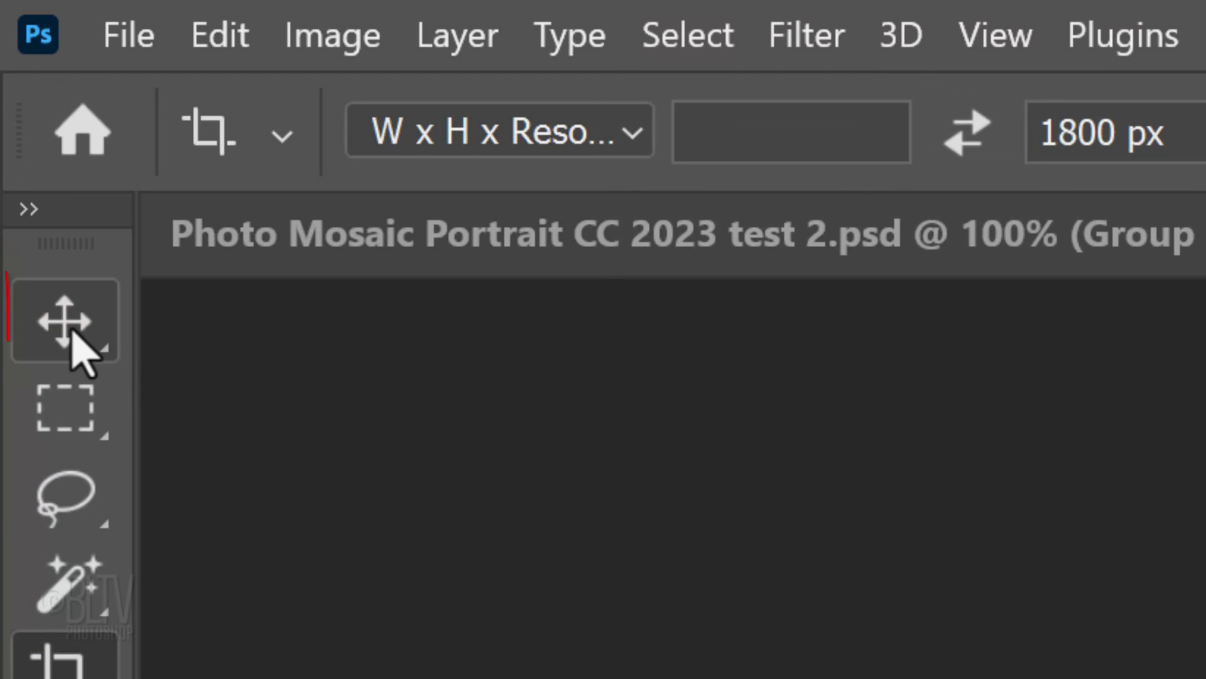
Step: With Move tool Auto-Select on, enlarge the curly-haired woman's photo to fill its tile
{"action": "left_click", "coordinate": [67, 328]}
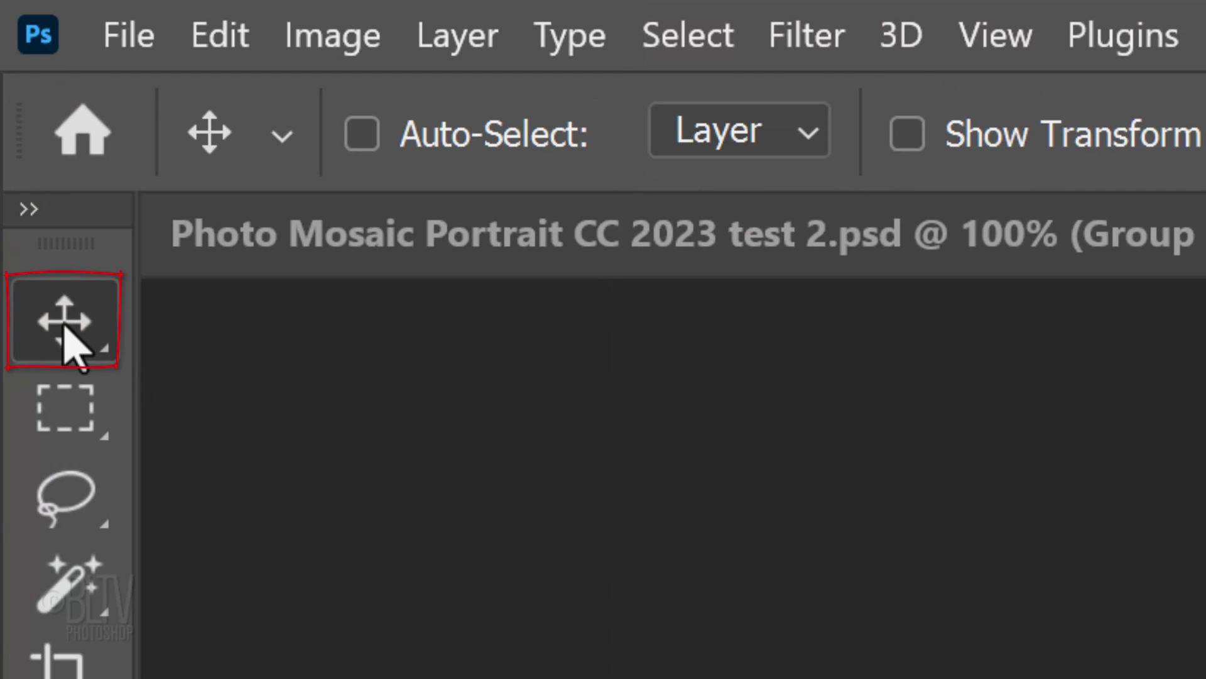
{"action": "left_click", "coordinate": [360, 134]}
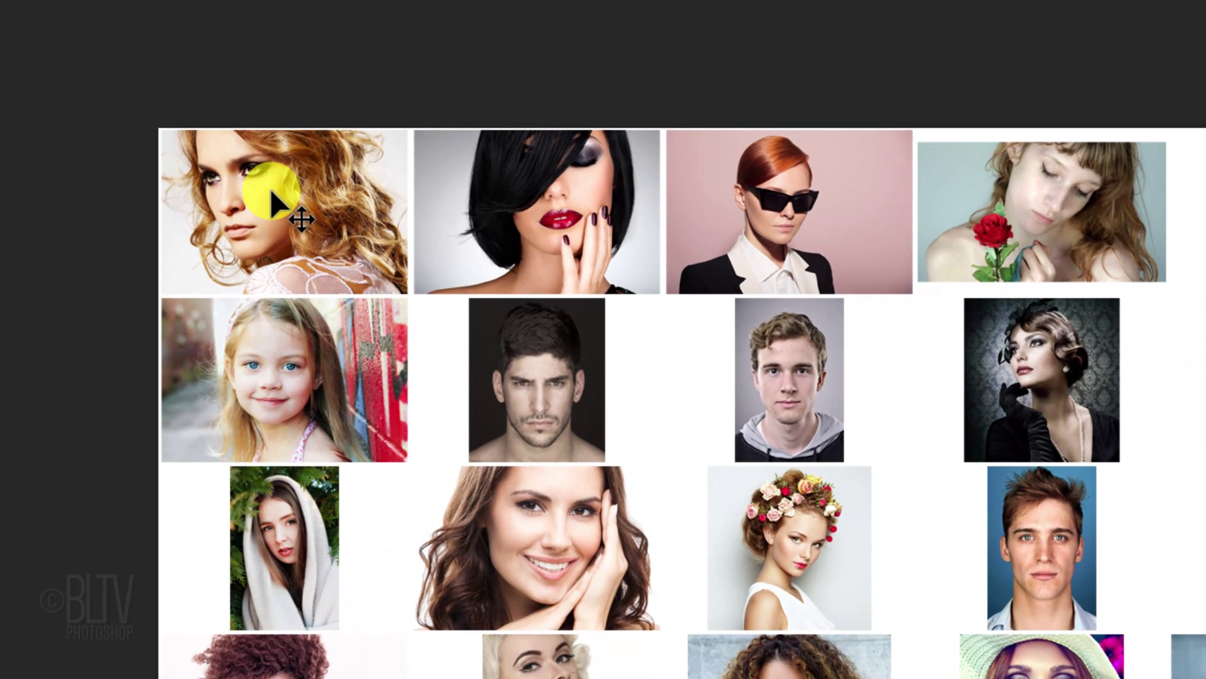
{"action": "key", "text": "ctrl+t"}
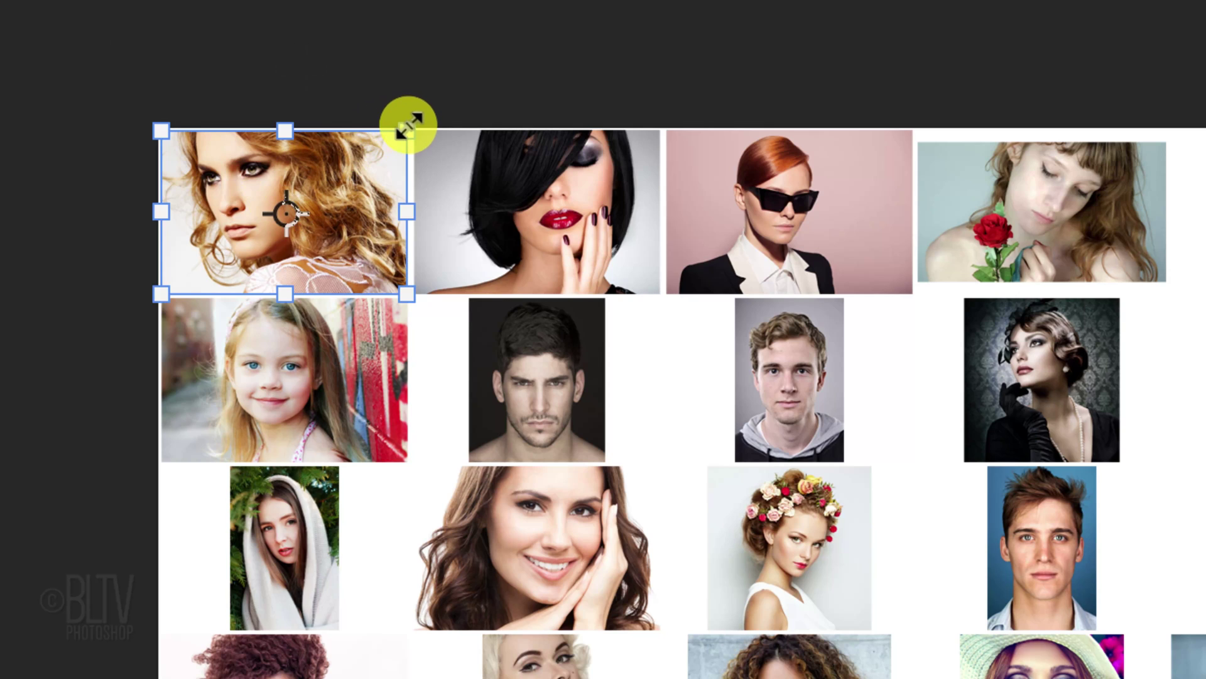
{"action": "key", "text": "alt"}
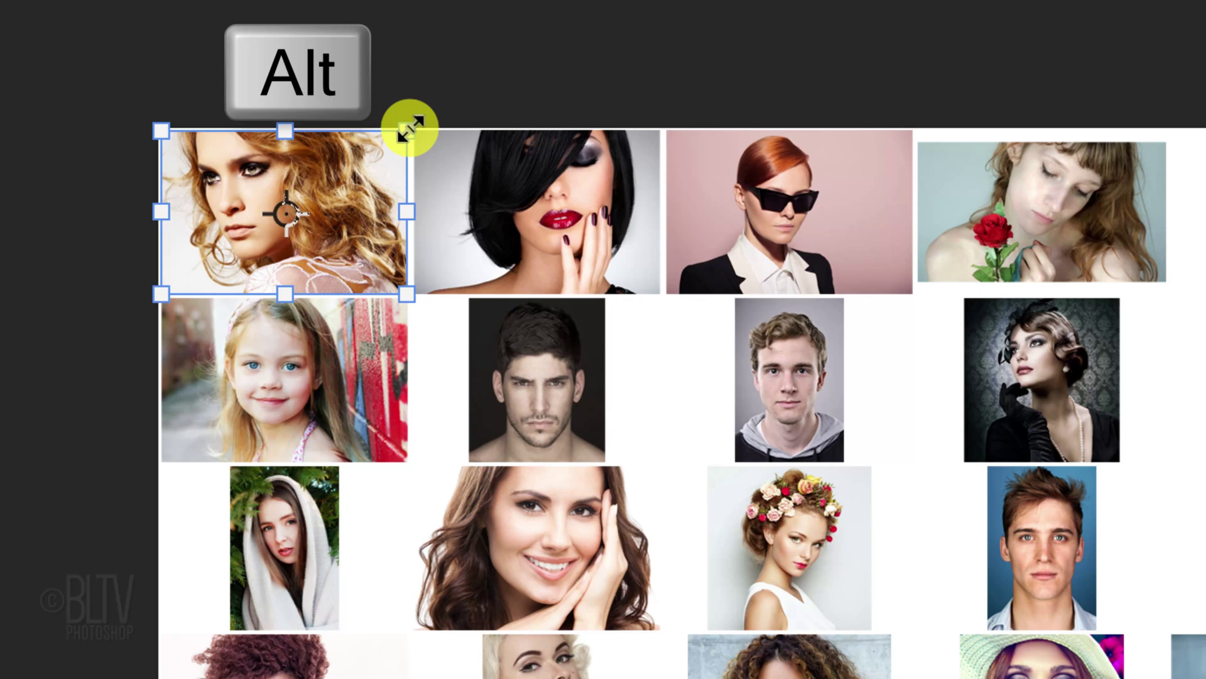
{"action": "left_click_drag", "start_coordinate": [410, 127], "coordinate": [418, 126]}
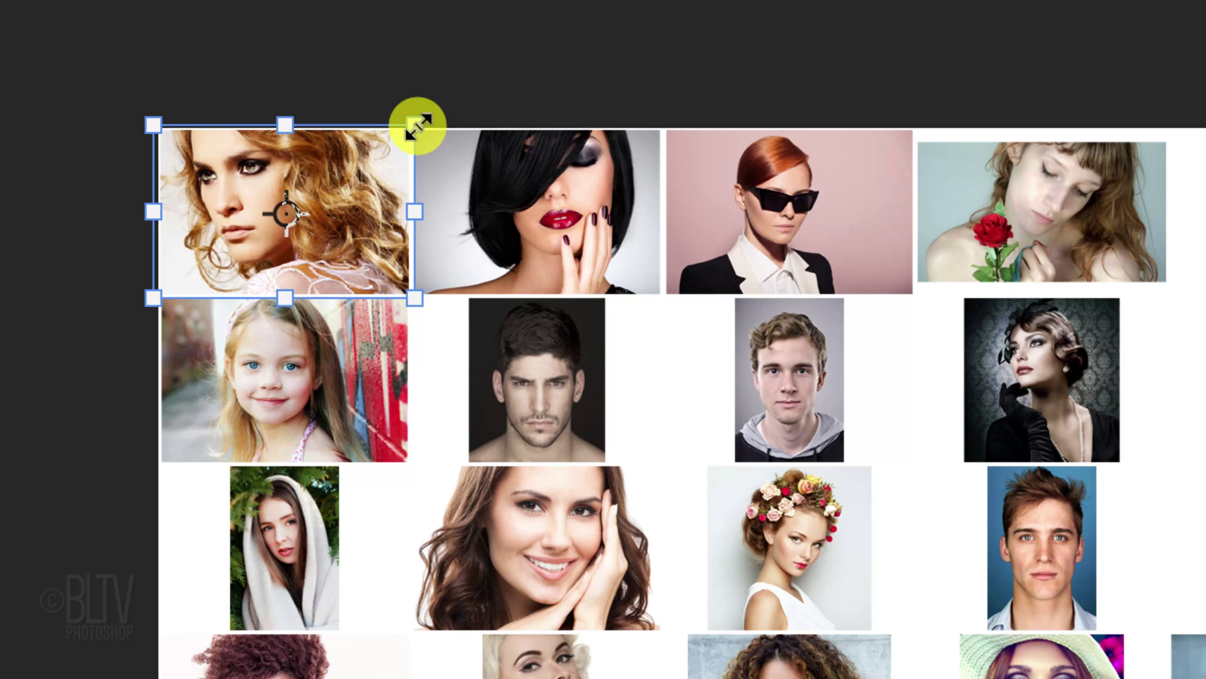
{"action": "key", "text": "Return"}
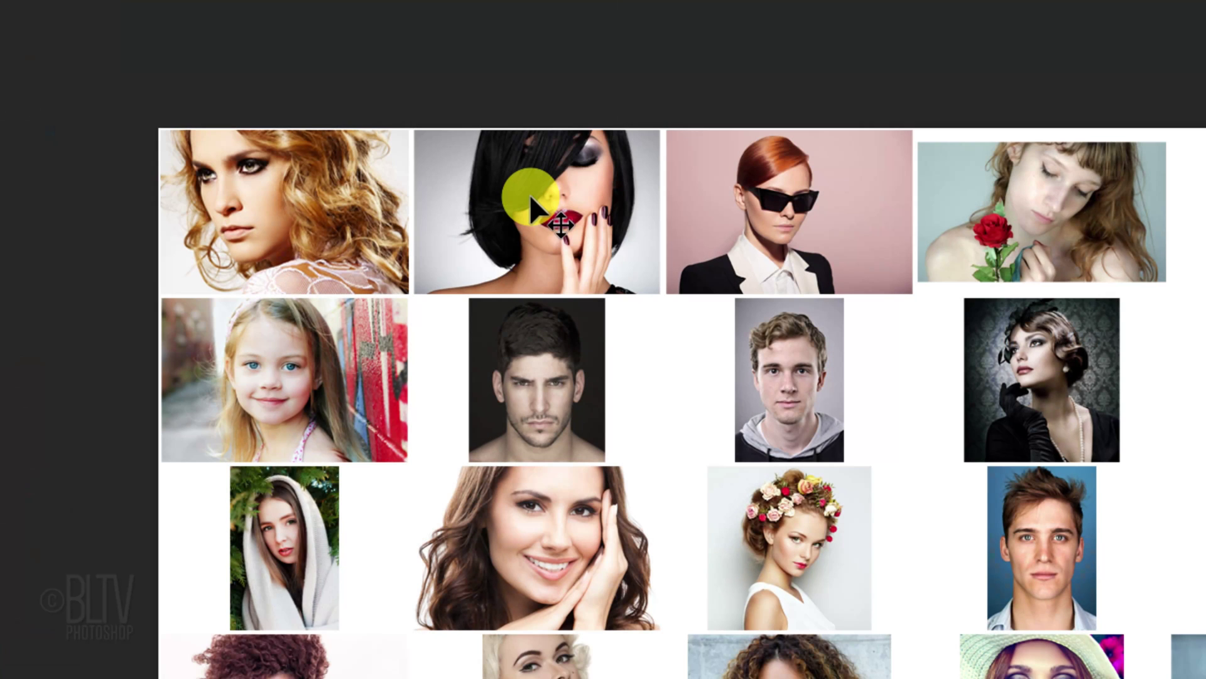
Step: Enlarge and reposition the black-haired woman's and sunglasses photos to fill their tiles
{"action": "key", "text": "ctrl+t"}
{"action": "left_click_drag", "start_coordinate": [660, 129], "coordinate": [683, 115]}
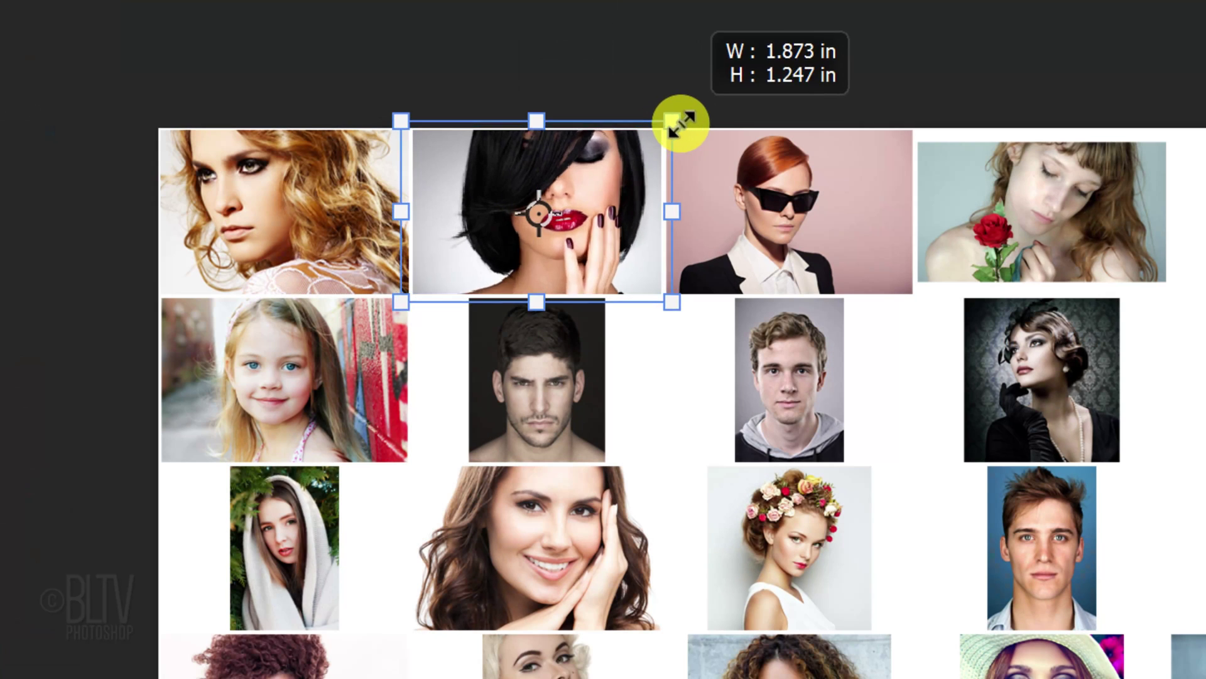
{"action": "left_click_drag", "start_coordinate": [609, 165], "coordinate": [594, 169]}
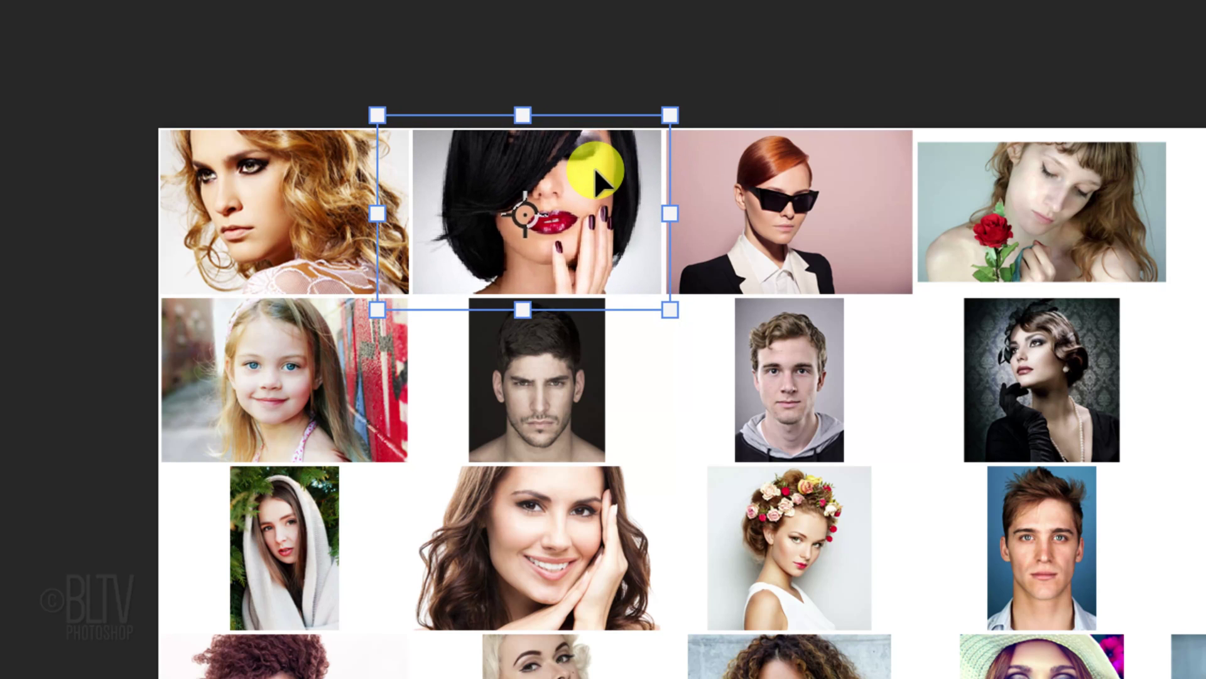
{"action": "key", "text": "Return"}
{"action": "left_click", "coordinate": [781, 197]}
{"action": "left_click_drag", "start_coordinate": [913, 128], "coordinate": [1027, 94]}
{"action": "left_click_drag", "start_coordinate": [888, 161], "coordinate": [835, 183]}
{"action": "key", "text": "Return"}
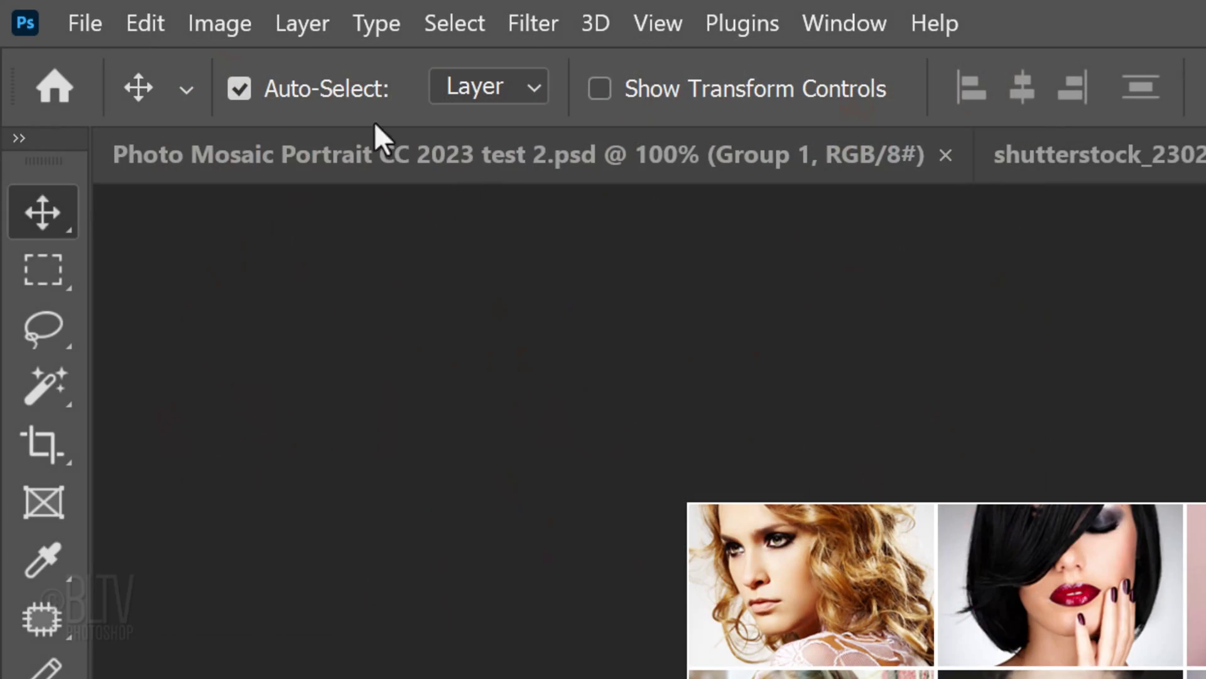
Step: Use Edit > Define Pattern and accept the name ContactSheet-001
{"action": "left_click", "coordinate": [148, 25]}
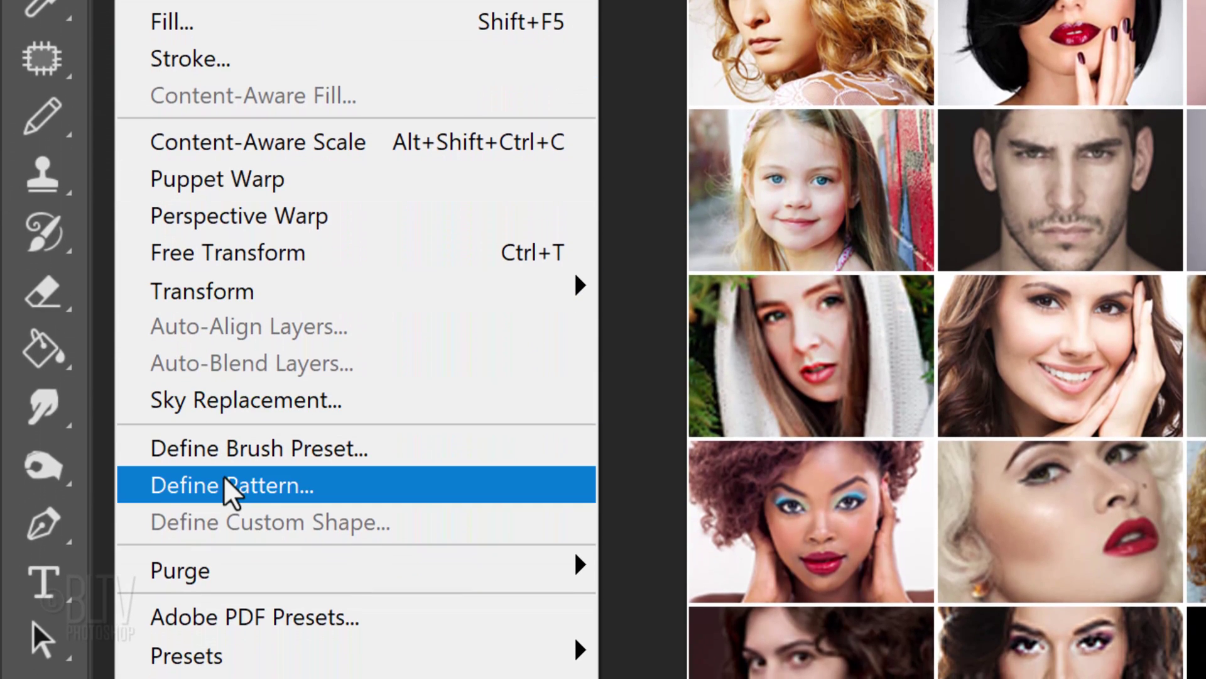
{"action": "left_click", "coordinate": [228, 490]}
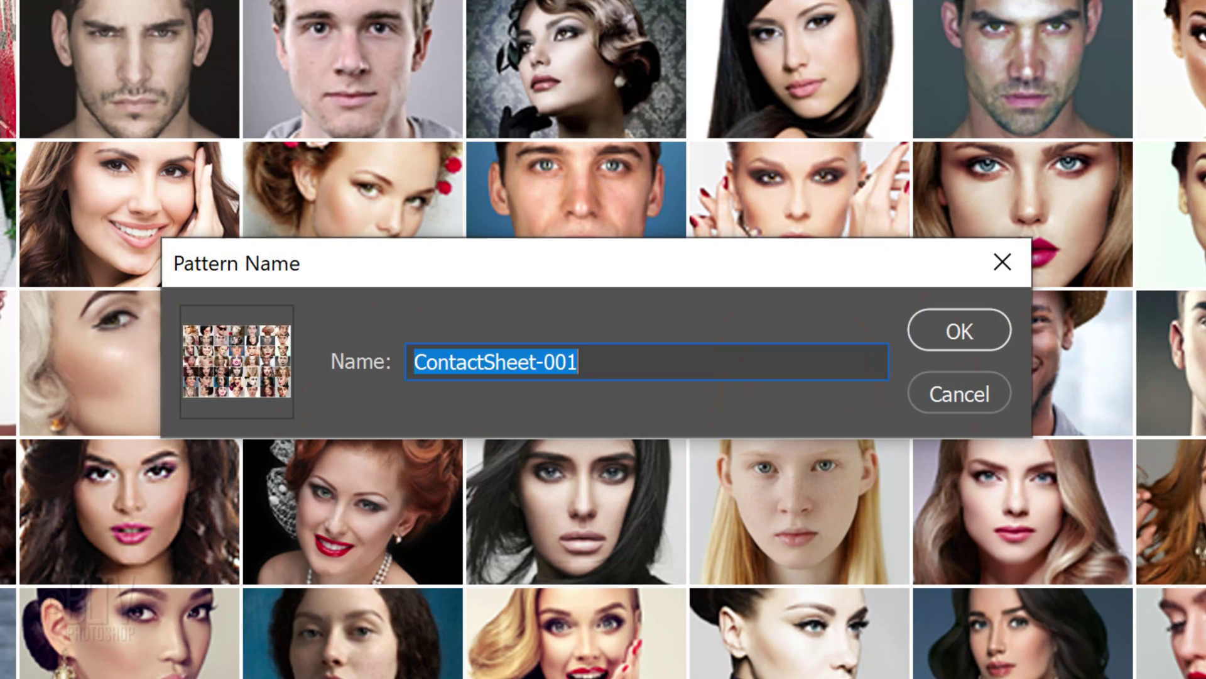
{"action": "left_click", "coordinate": [958, 329]}
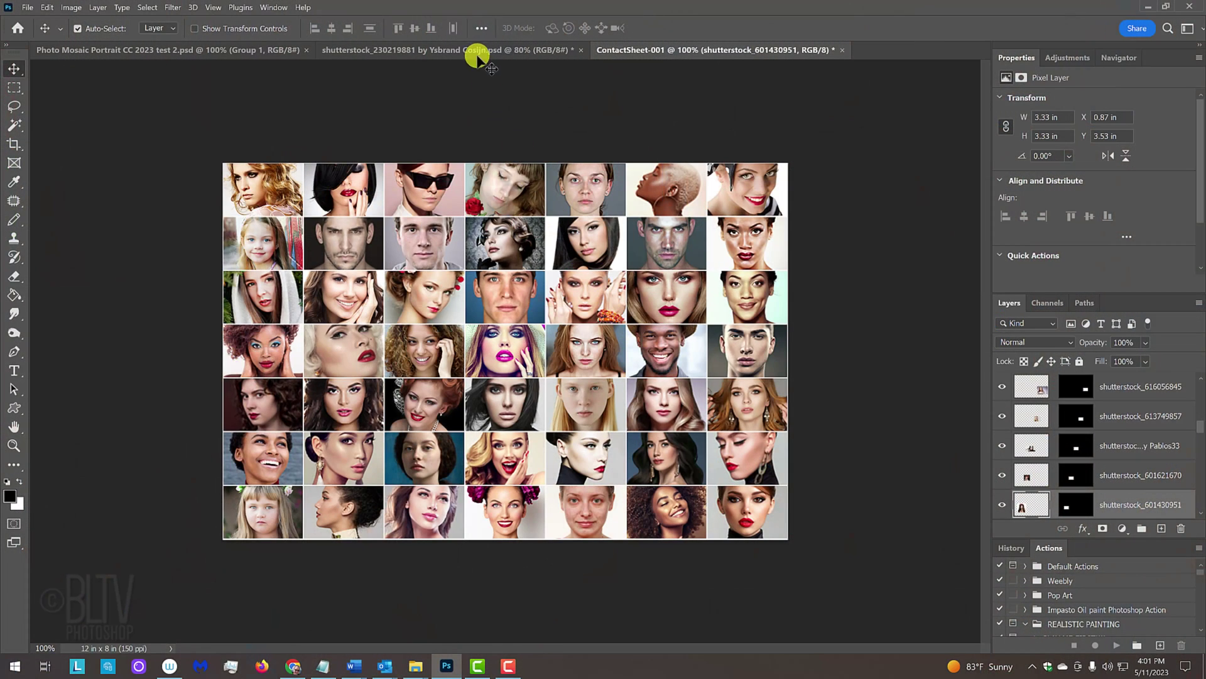
Step: In the saxophone document, add a Pattern fill layer using ContactSheet-001 at 30% scale
{"action": "left_click", "coordinate": [474, 49]}
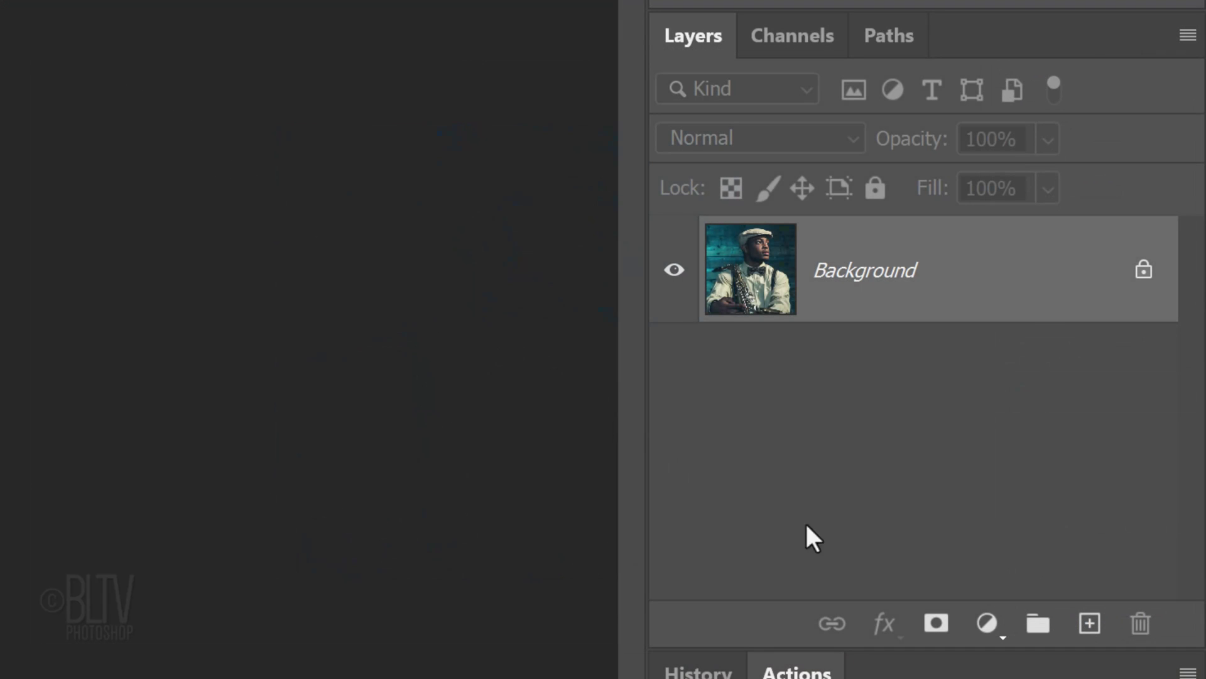
{"action": "left_click", "coordinate": [987, 623]}
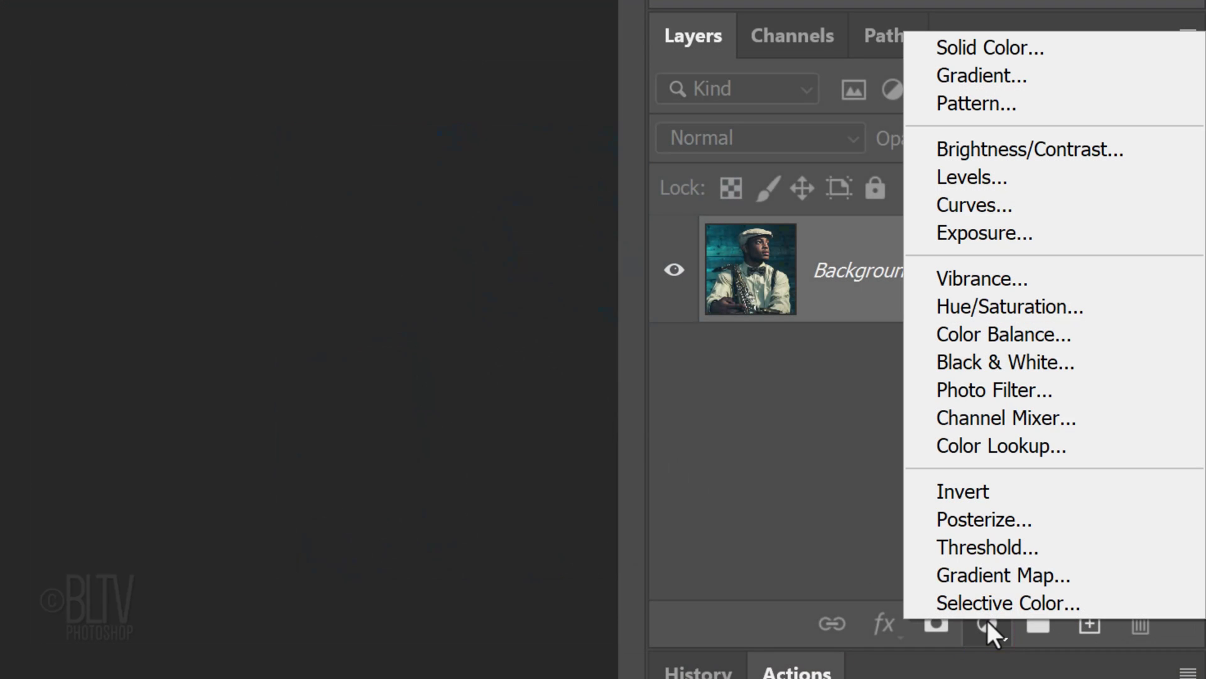
{"action": "left_click", "coordinate": [964, 100]}
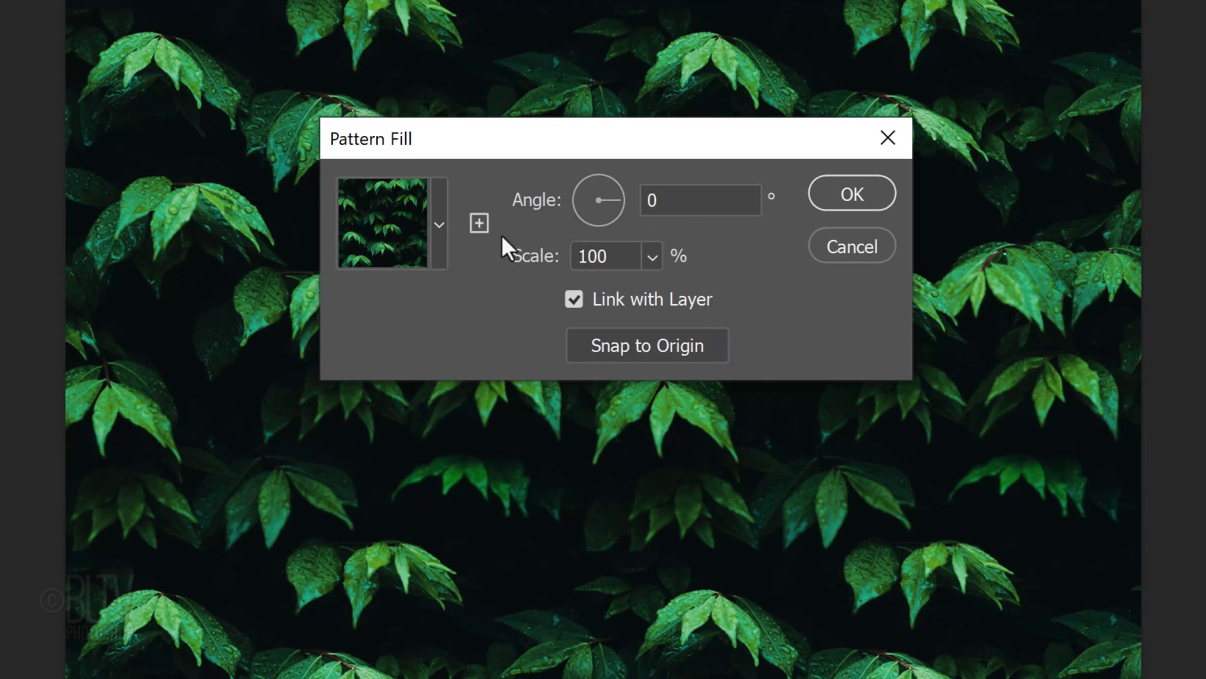
{"action": "left_click", "coordinate": [438, 225]}
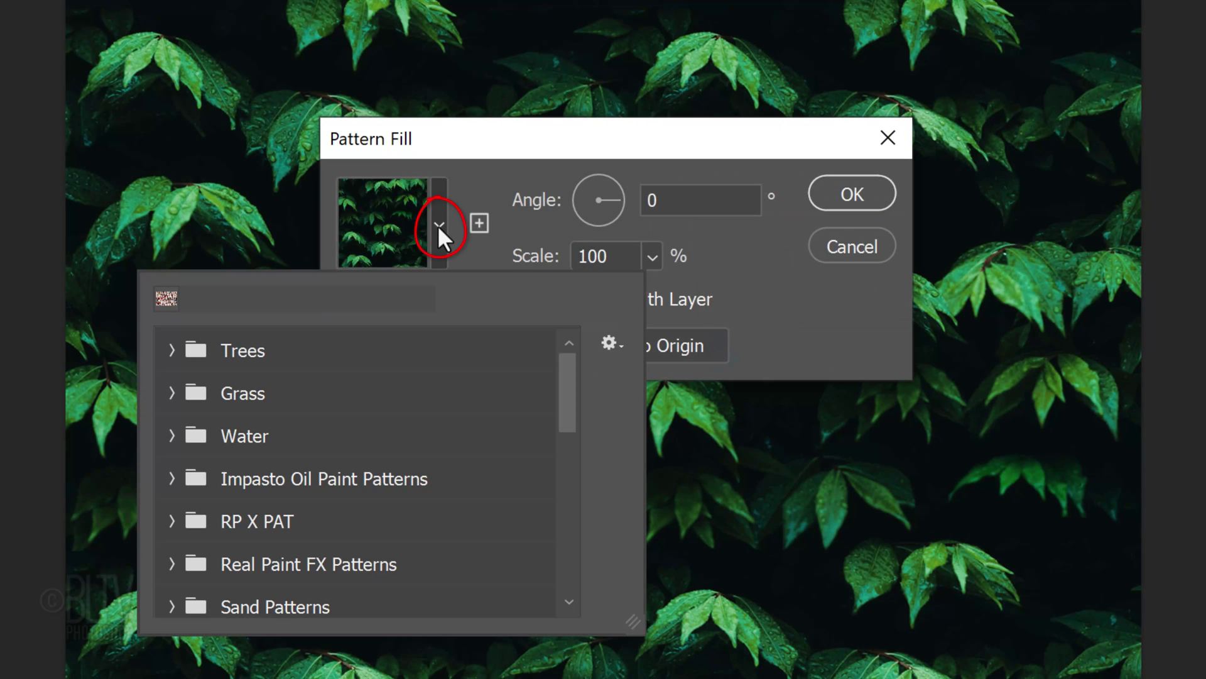
{"action": "left_click_drag", "start_coordinate": [564, 380], "coordinate": [553, 607]}
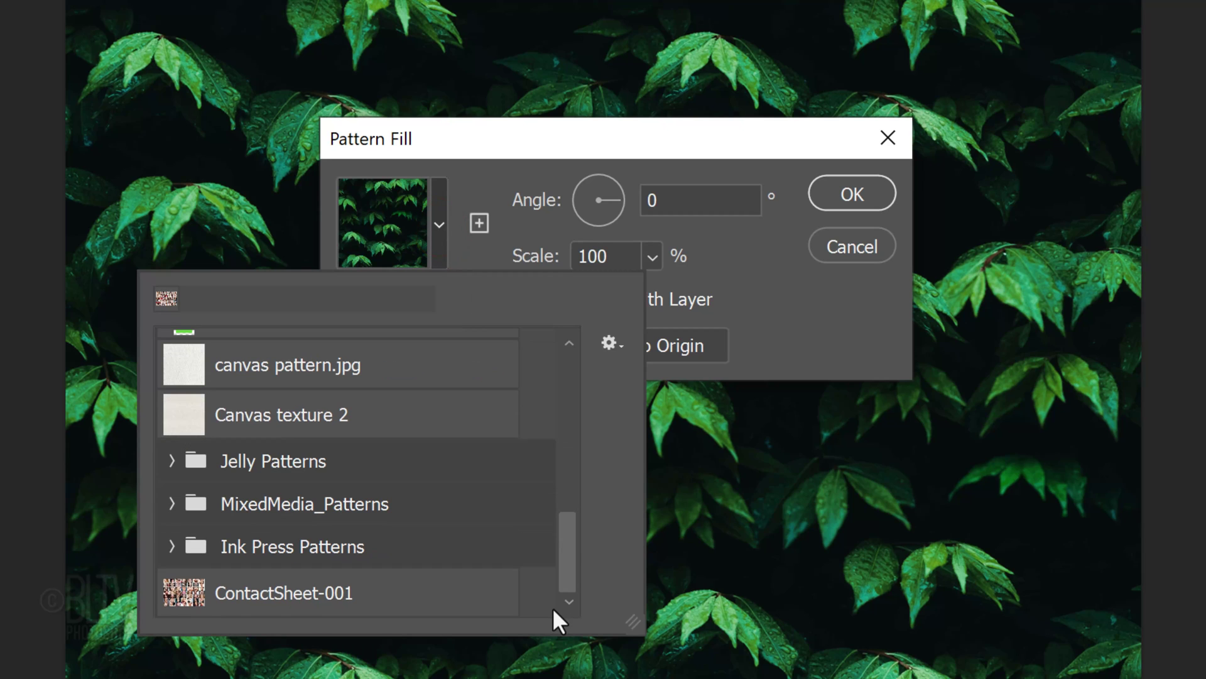
{"action": "left_click", "coordinate": [273, 596]}
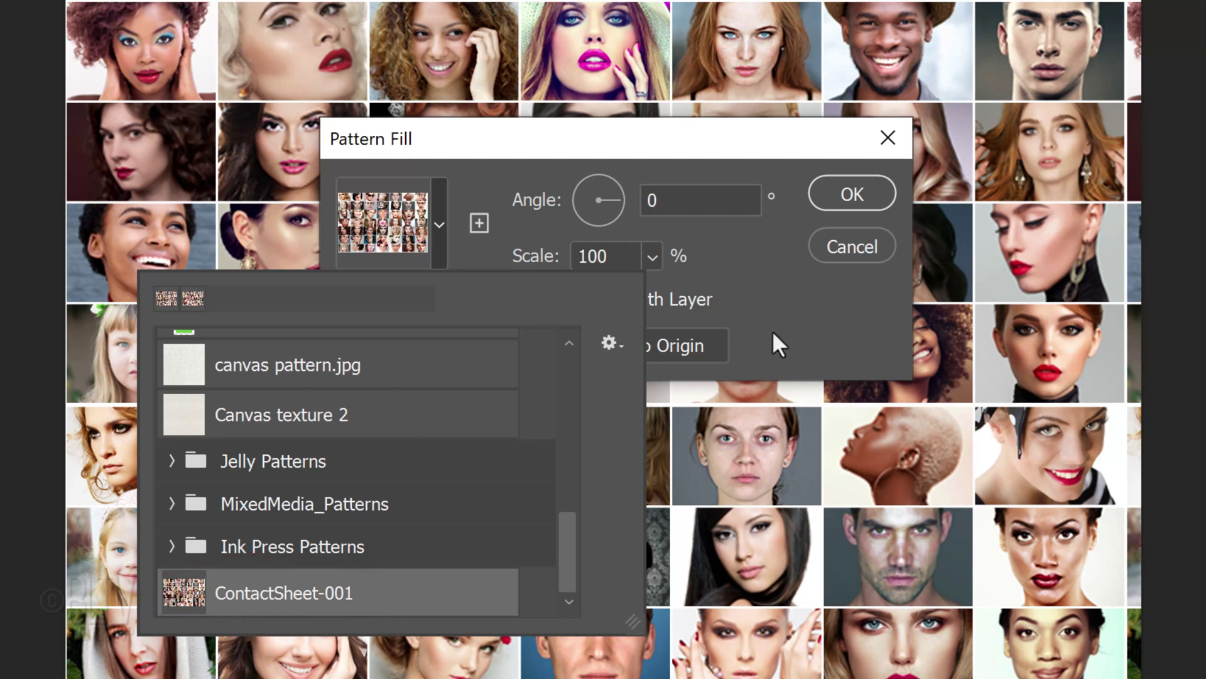
{"action": "left_click", "coordinate": [821, 330]}
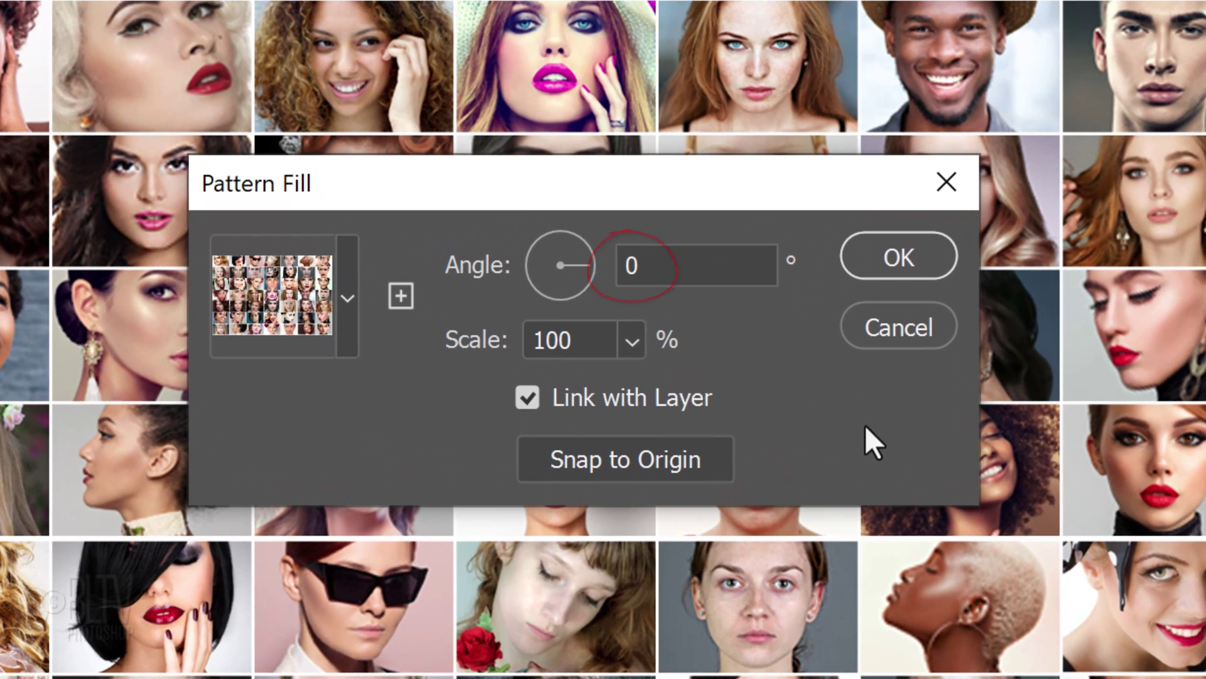
{"action": "double_click", "coordinate": [590, 340]}
{"action": "type", "text": "30"}
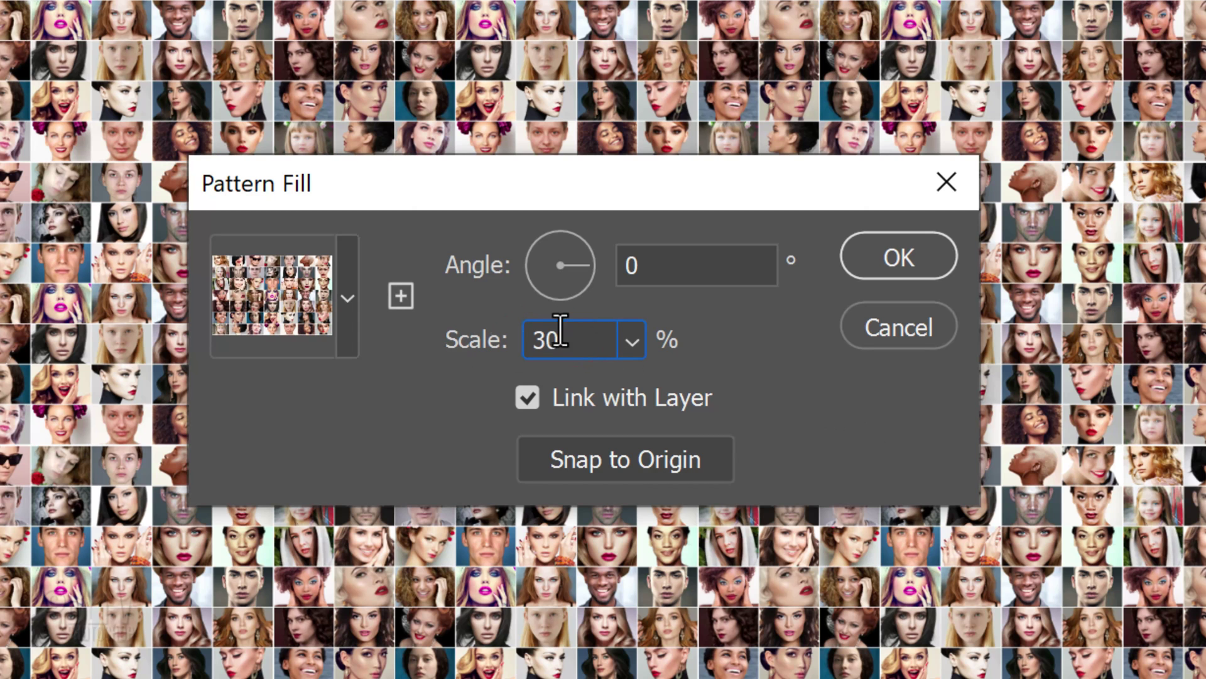
{"action": "left_click", "coordinate": [895, 257]}
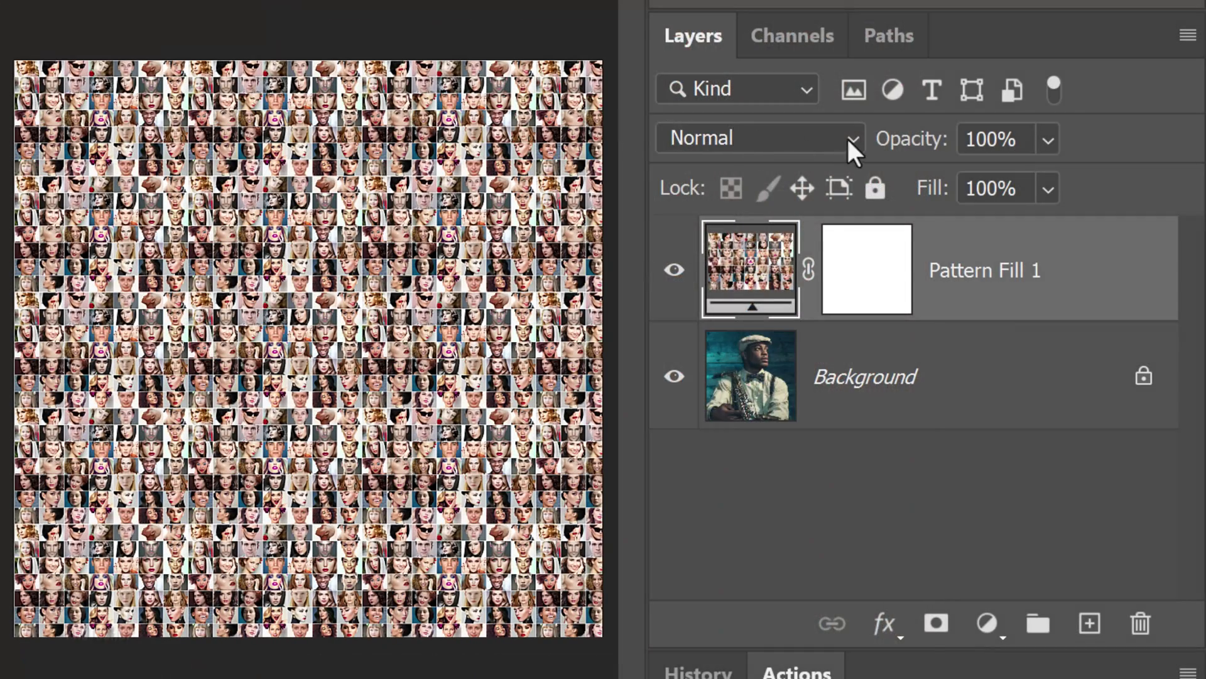
Step: Set Pattern Fill 1 to Multiply blending at 40% opacity
{"action": "left_click", "coordinate": [851, 139]}
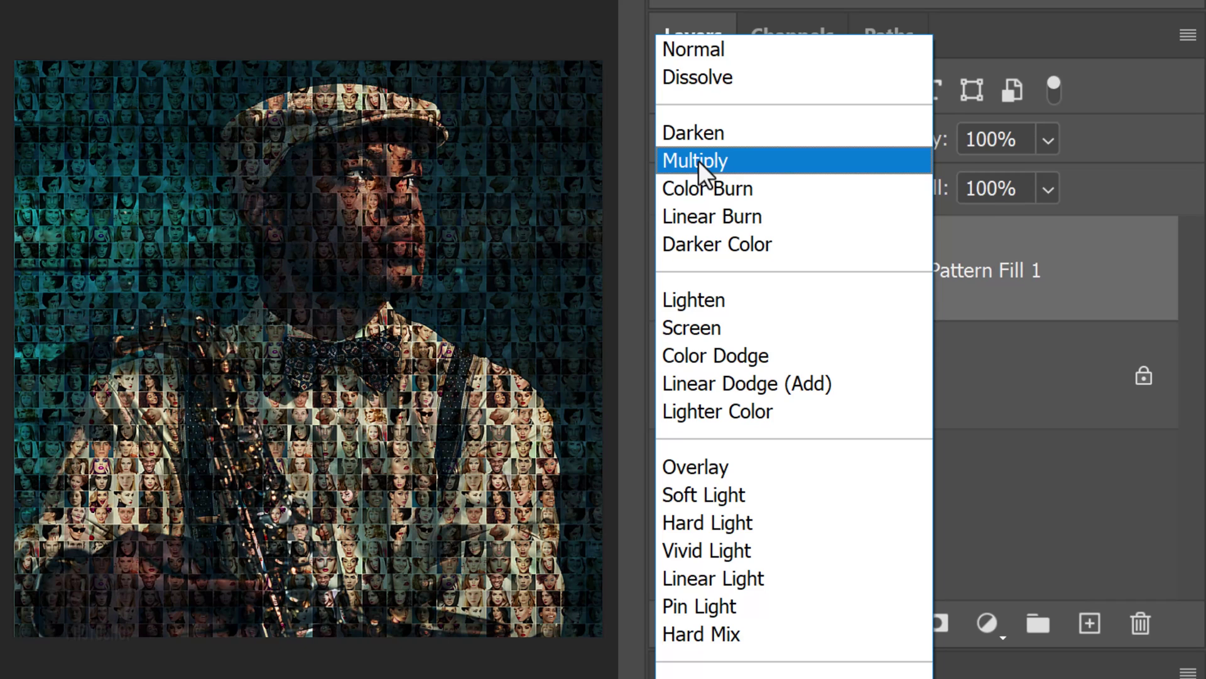
{"action": "left_click", "coordinate": [698, 161]}
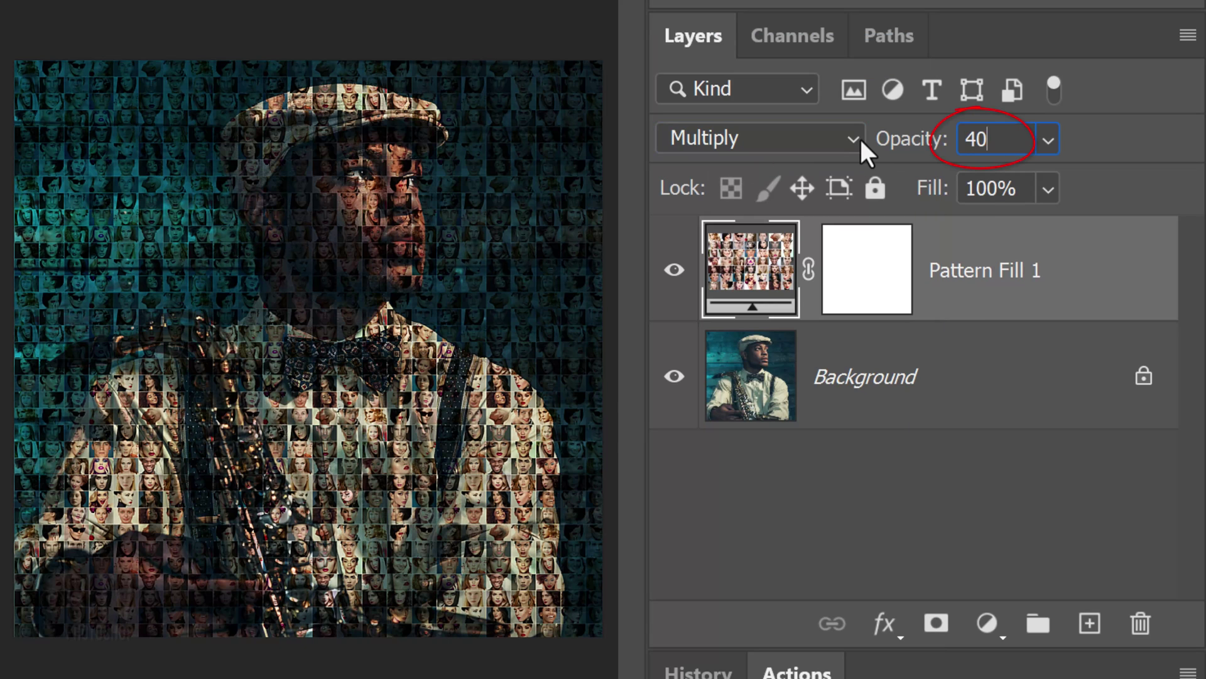
{"action": "type", "text": "40"}
{"action": "key", "text": "Return"}
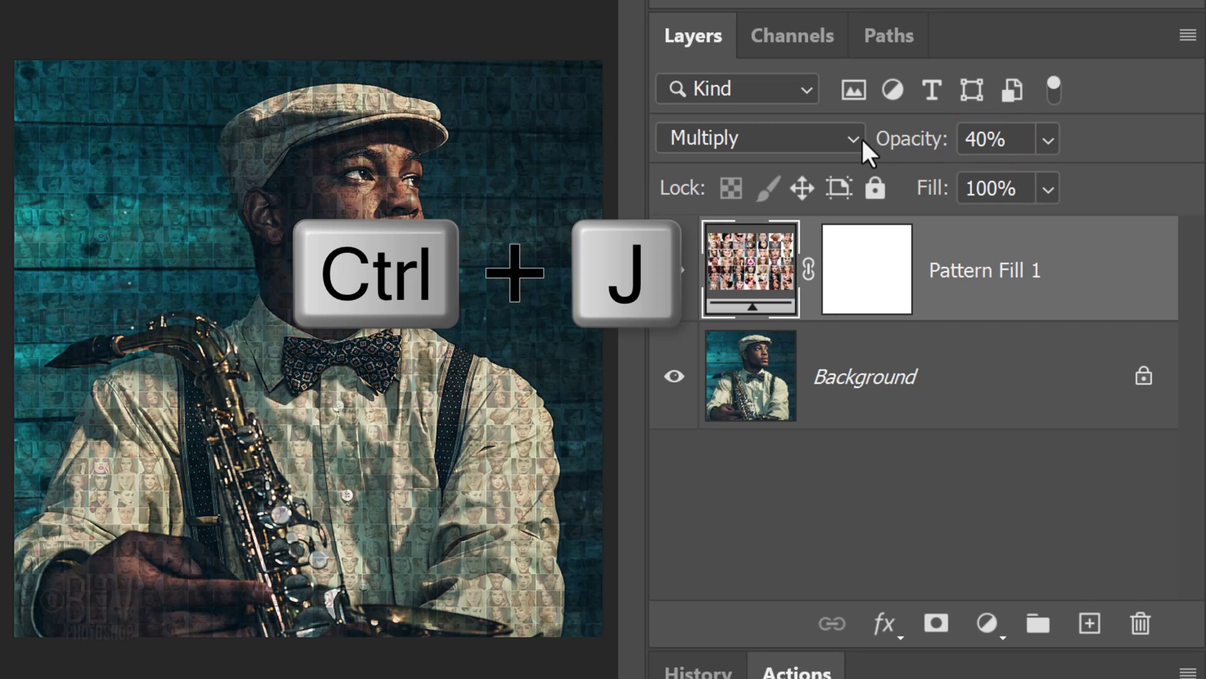
Step: Duplicate the pattern layer and set the copy to Overlay blending
{"action": "key", "text": "ctrl+j"}
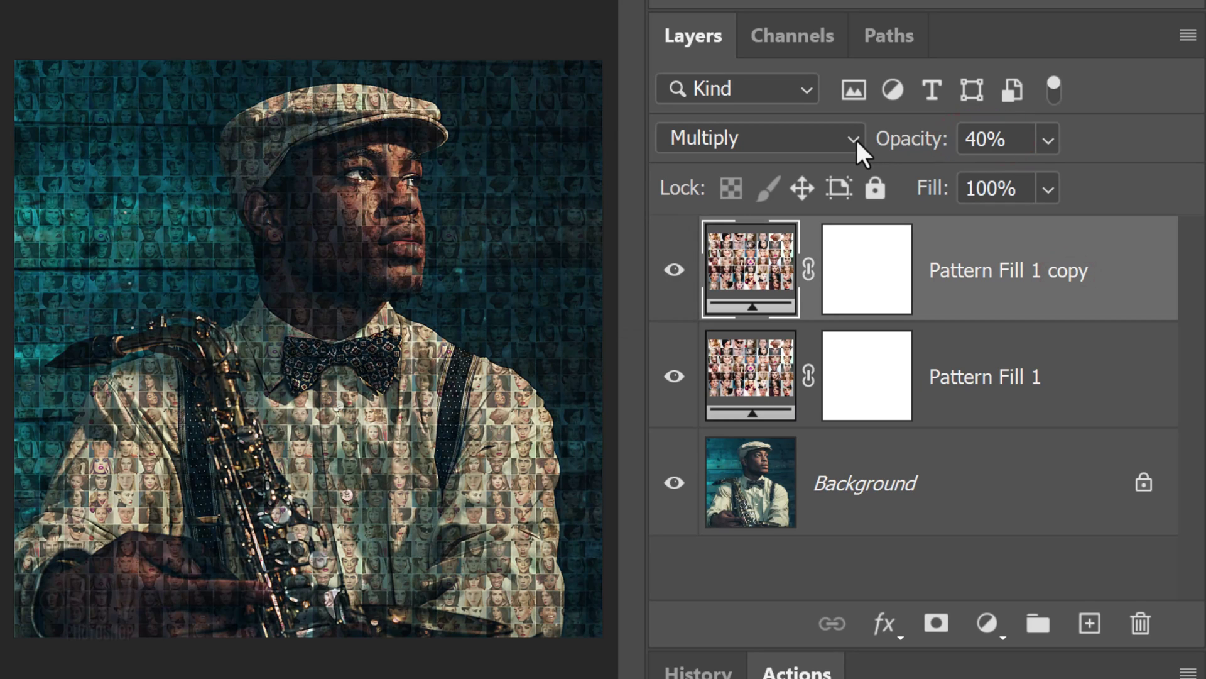
{"action": "left_click", "coordinate": [857, 141]}
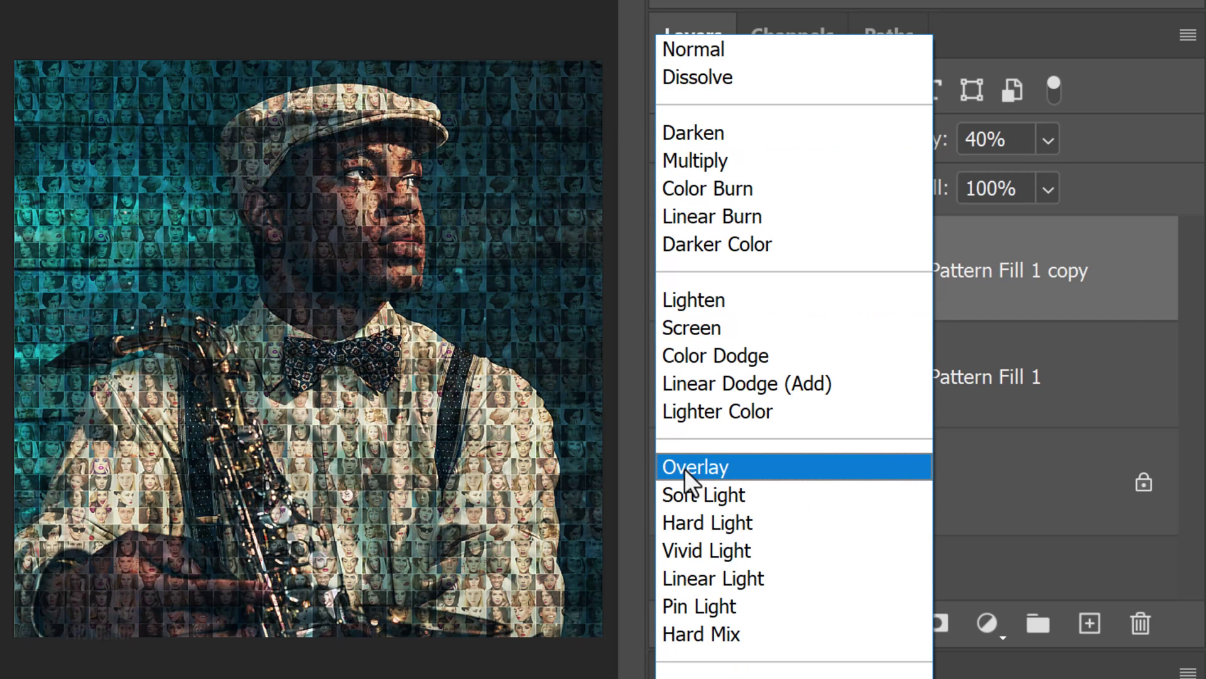
{"action": "left_click", "coordinate": [684, 468]}
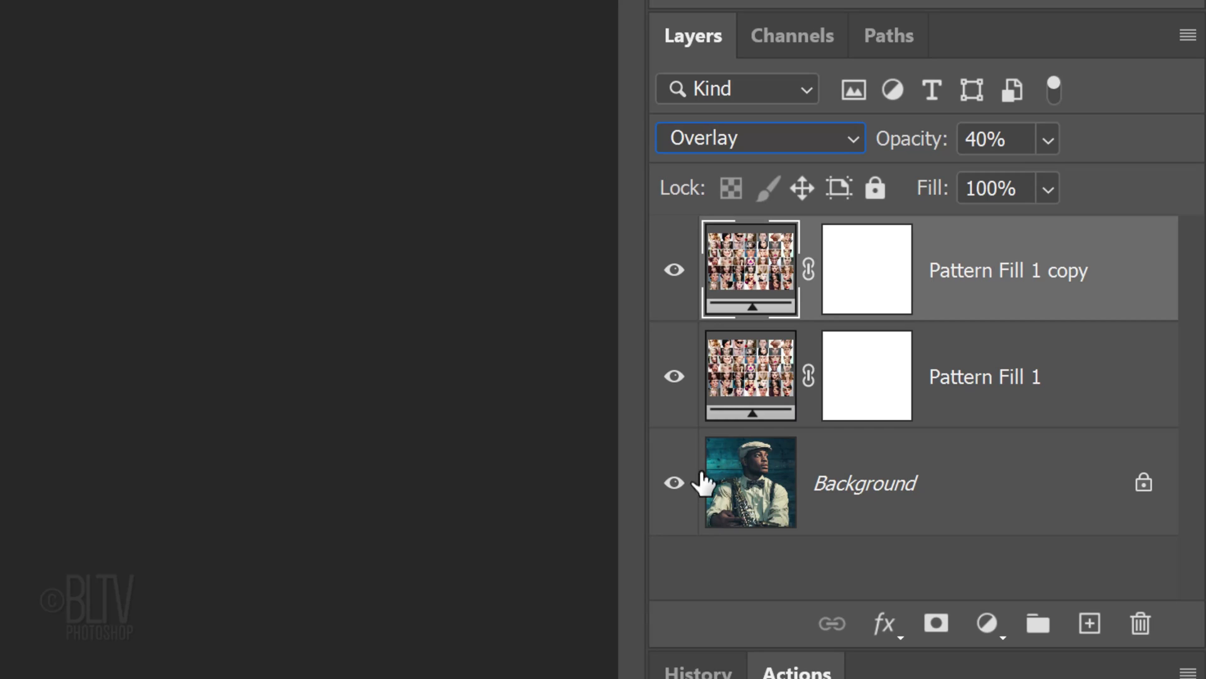
Step: Convert the saxophone Background layer to a smart object from the Layers panel menu
{"action": "left_click", "coordinate": [745, 482]}
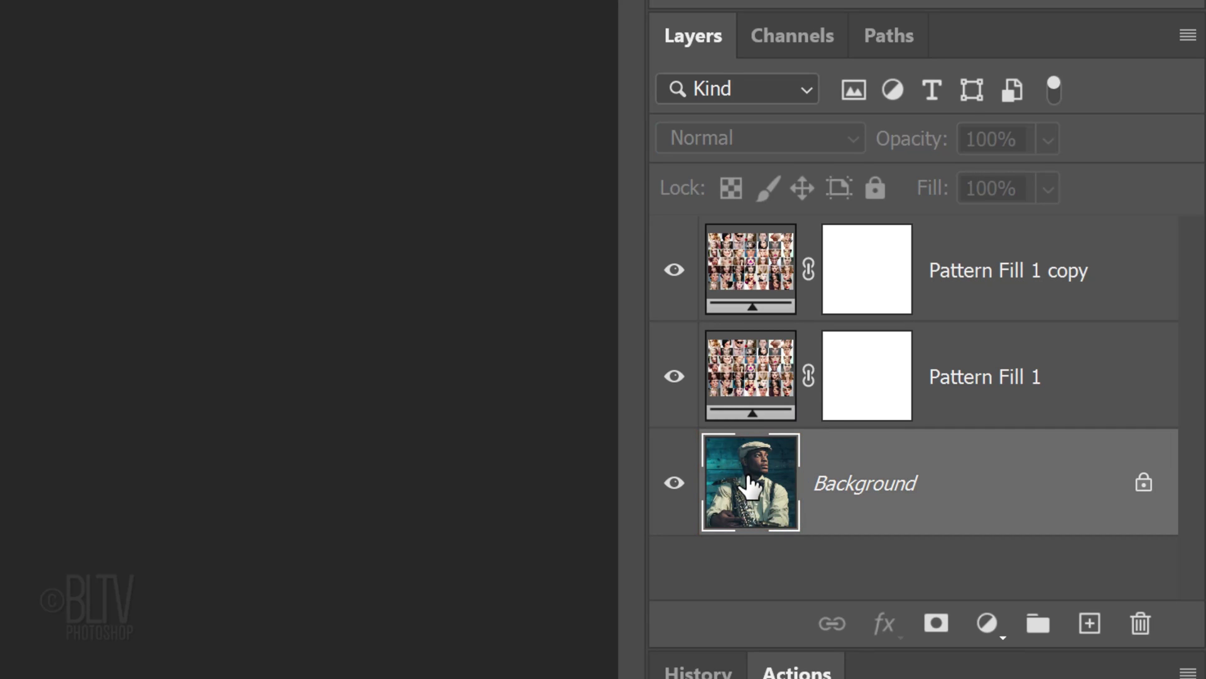
{"action": "left_click", "coordinate": [1186, 39]}
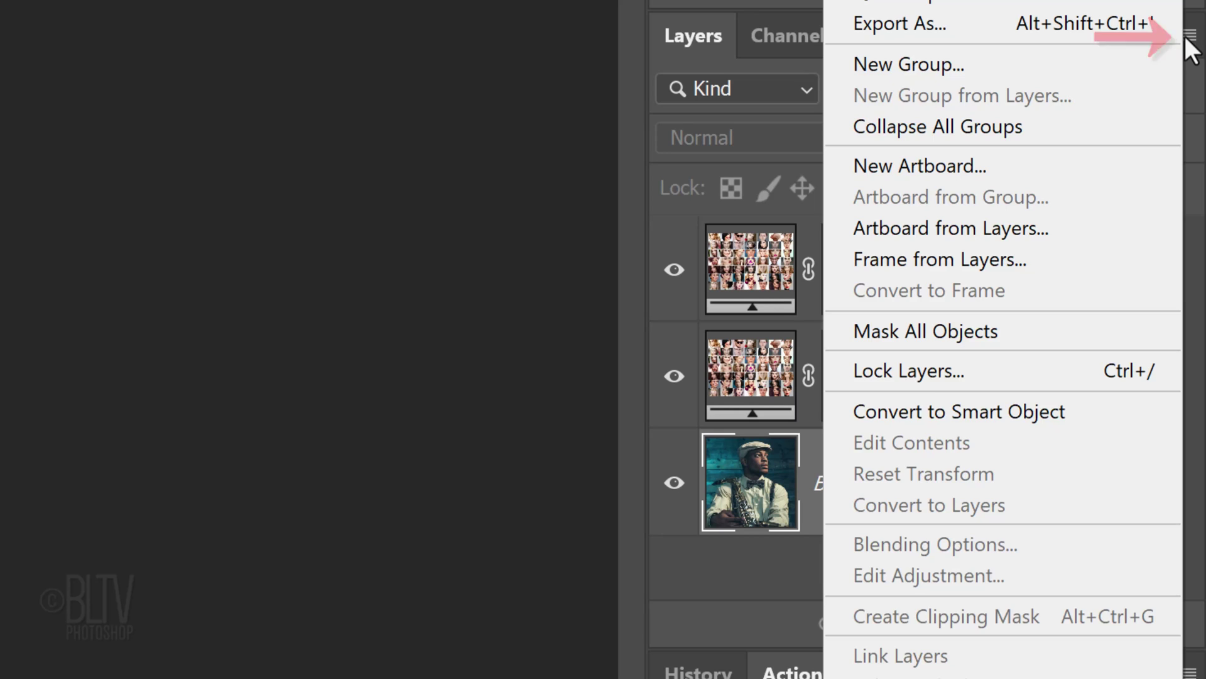
{"action": "left_click", "coordinate": [909, 403]}
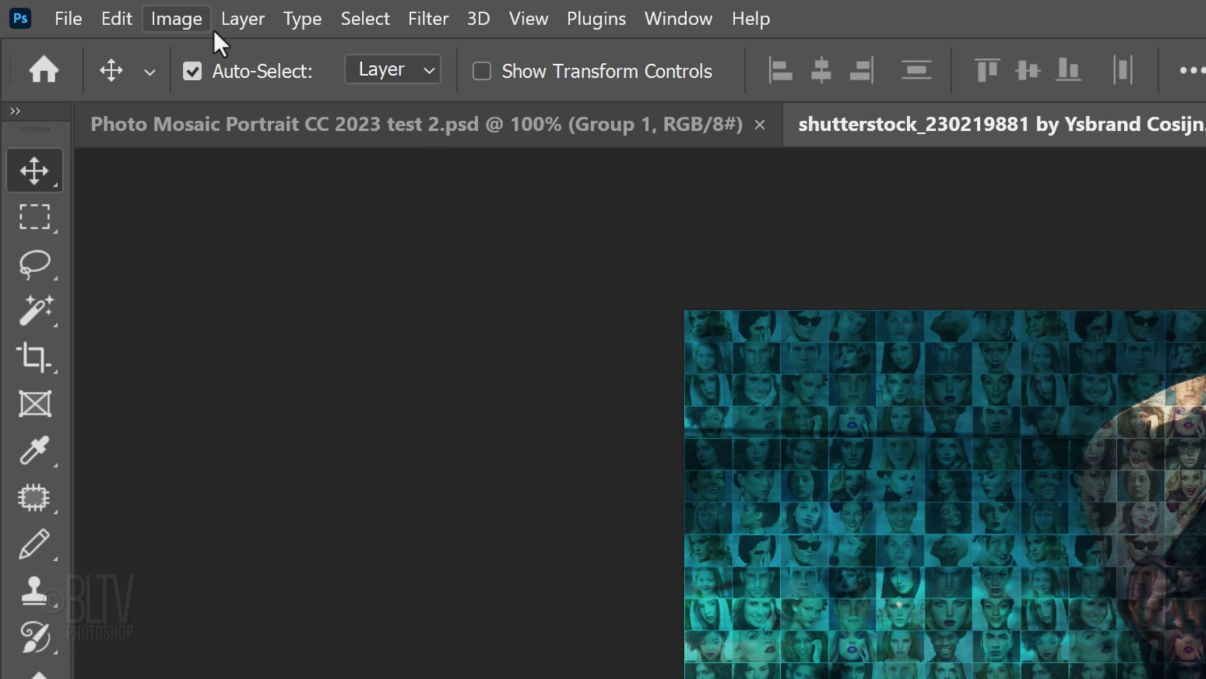
{"action": "left_click", "coordinate": [179, 21]}
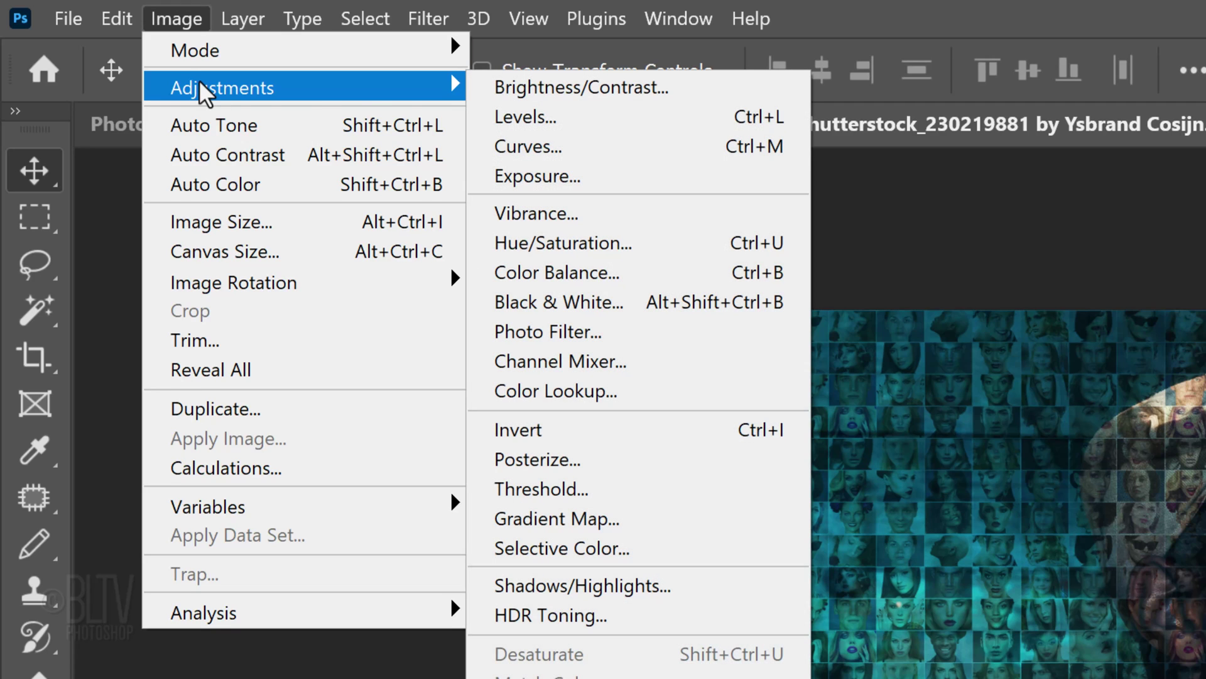
{"action": "mouse_move", "coordinate": [222, 87]}
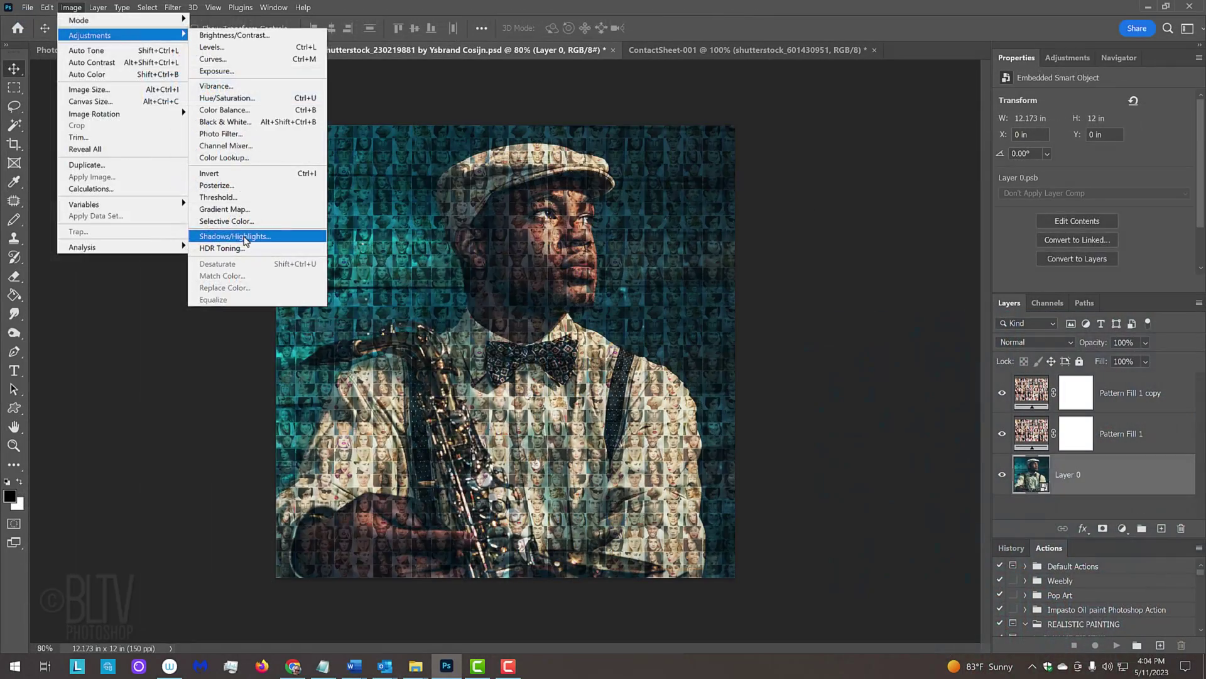
Step: Apply Shadows/Highlights to Layer 0 with Shadows and Highlights amounts both at 10%
{"action": "left_click", "coordinate": [248, 233]}
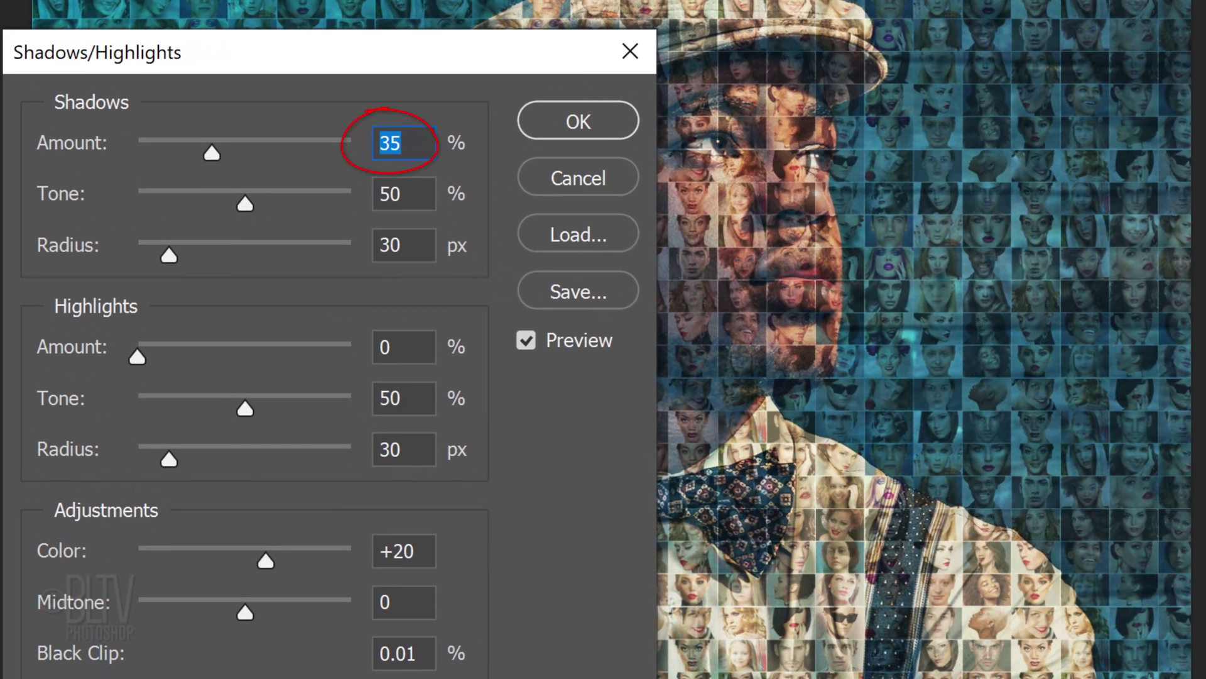
{"action": "type", "text": "10"}
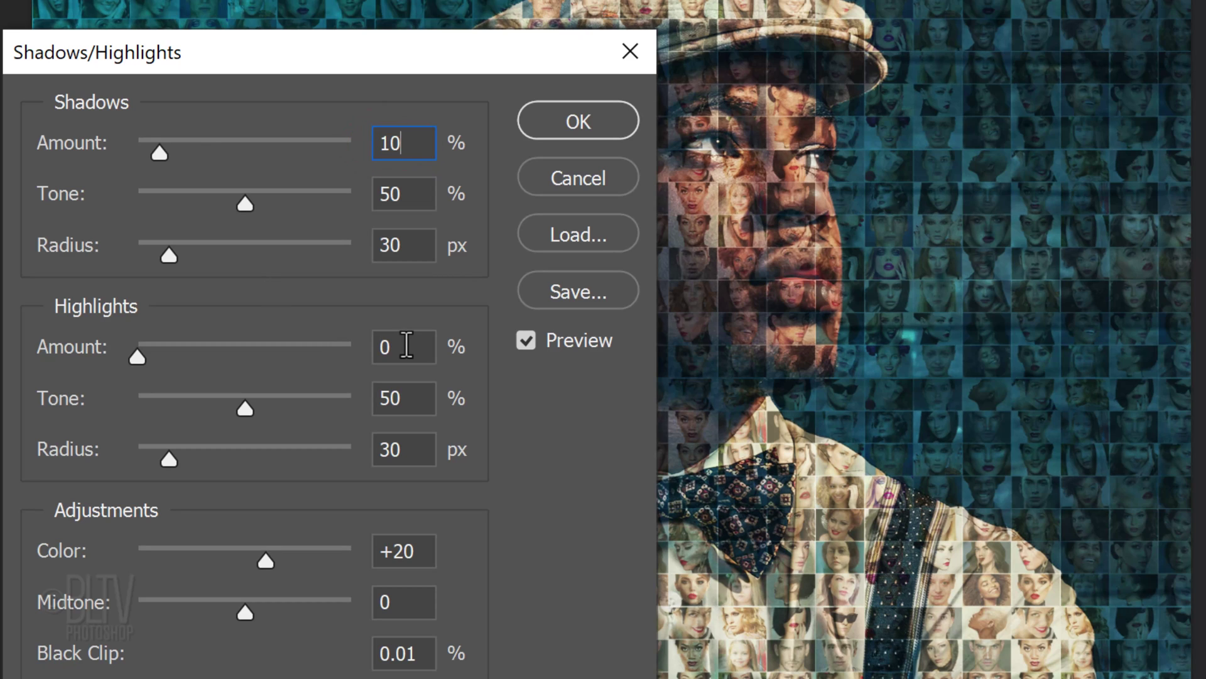
{"action": "left_click", "coordinate": [407, 345]}
{"action": "type", "text": "10"}
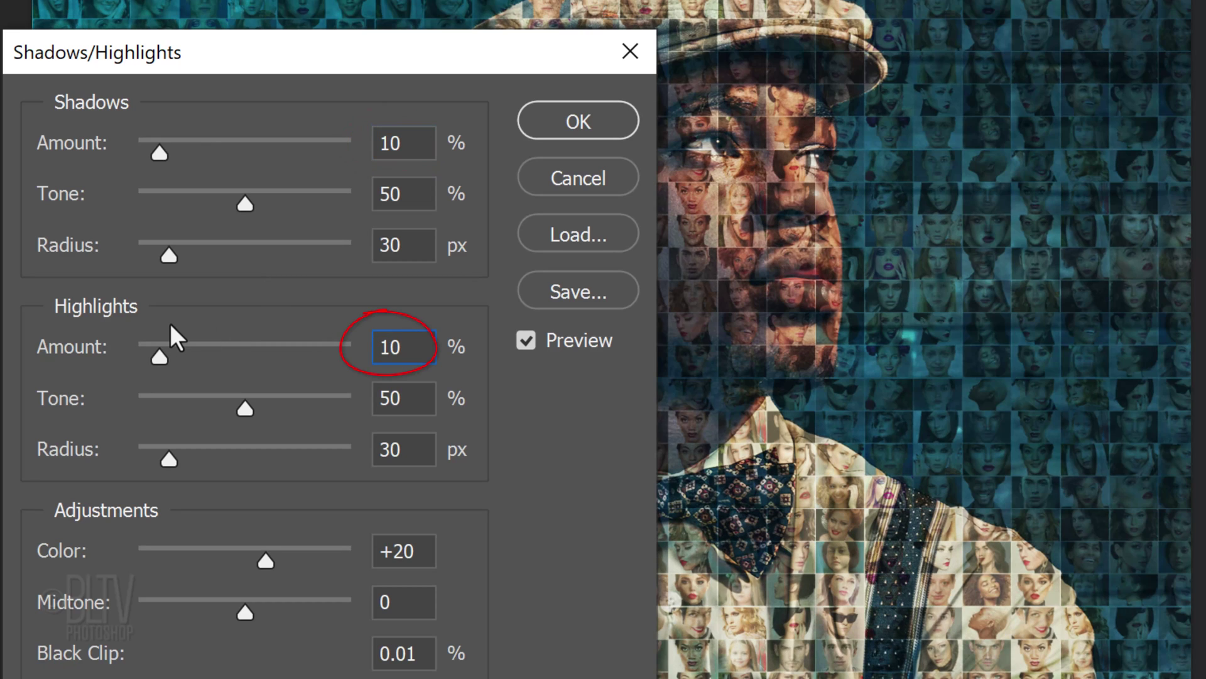